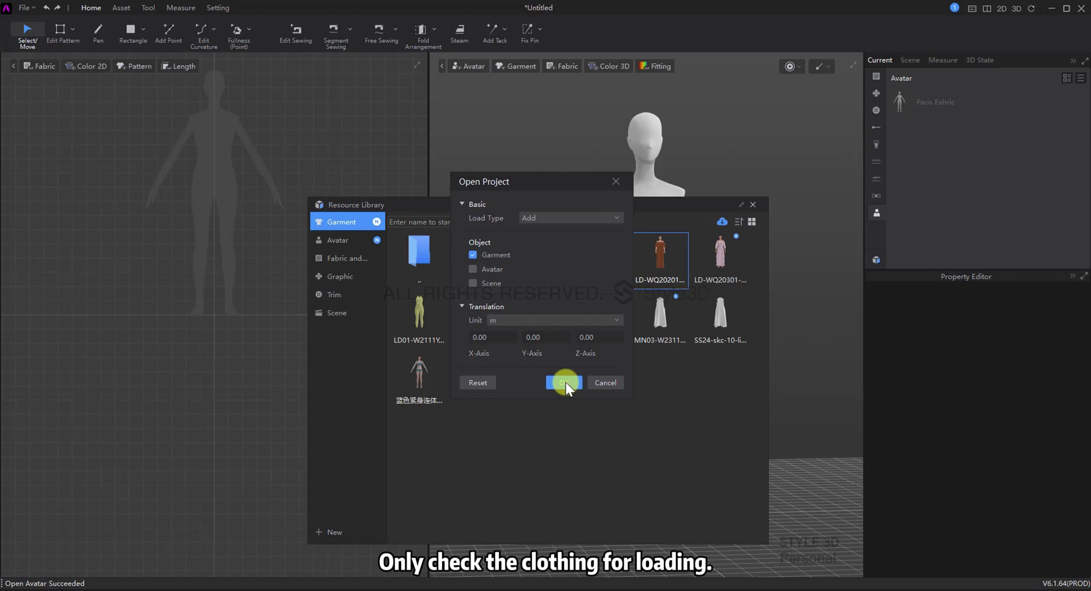
Add the long brown dress from the garment library with only the Garment object loaded, and close the library.
left_click(565, 382)
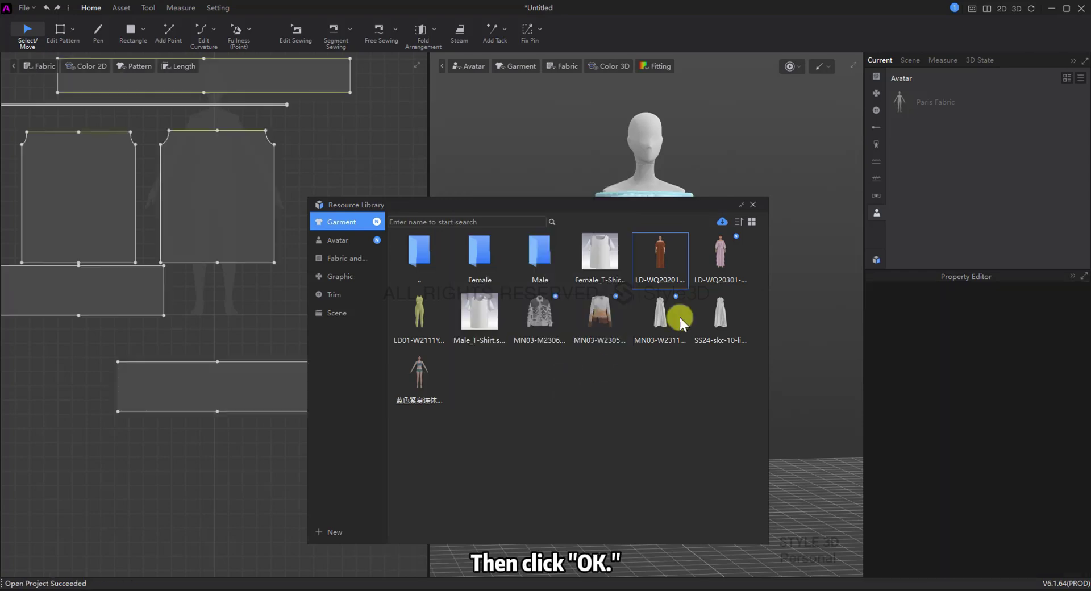
left_click(753, 204)
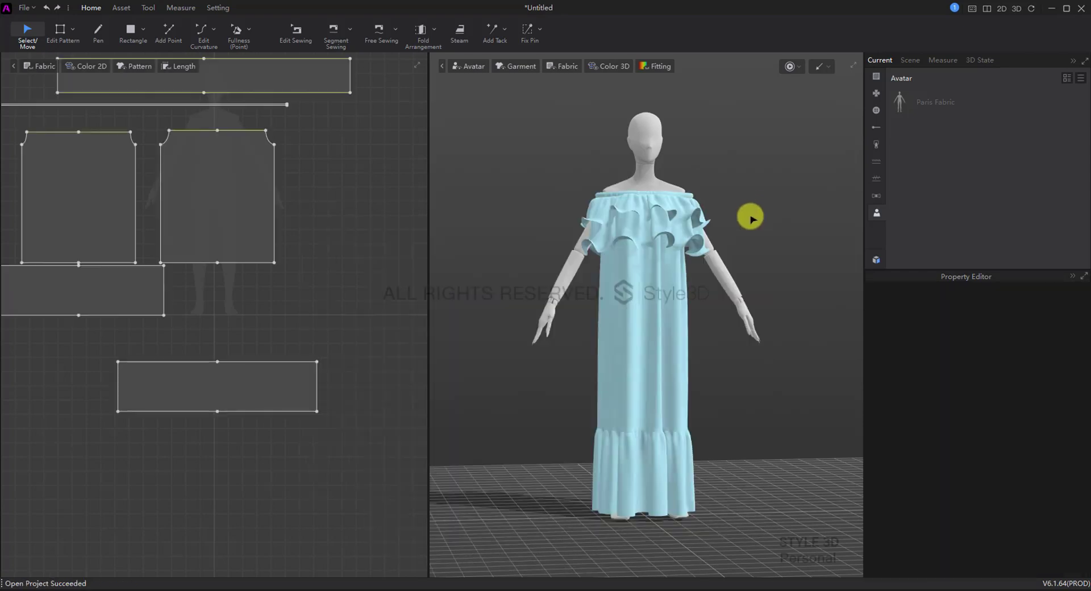
mouse_move(748, 261)
right_mouse_down()
mouse_move(646, 272)
mouse_move(745, 266)
right_mouse_up()
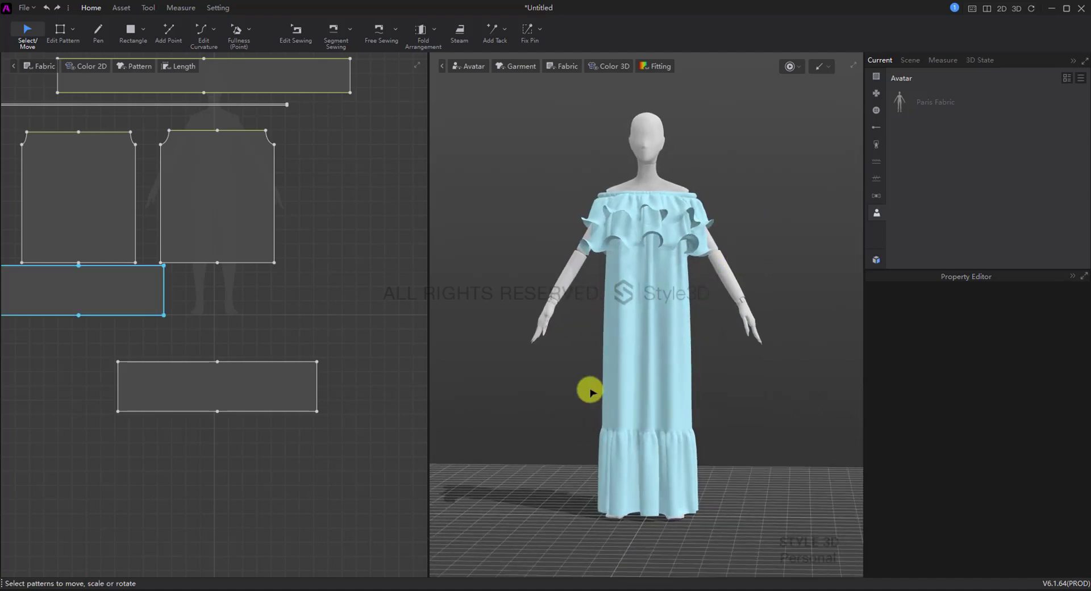
Select all the pattern pieces to examine them on the avatar from the side and front, and clear the selection.
scroll(279, 323, "down", 2)
scroll(280, 323, "down", 3)
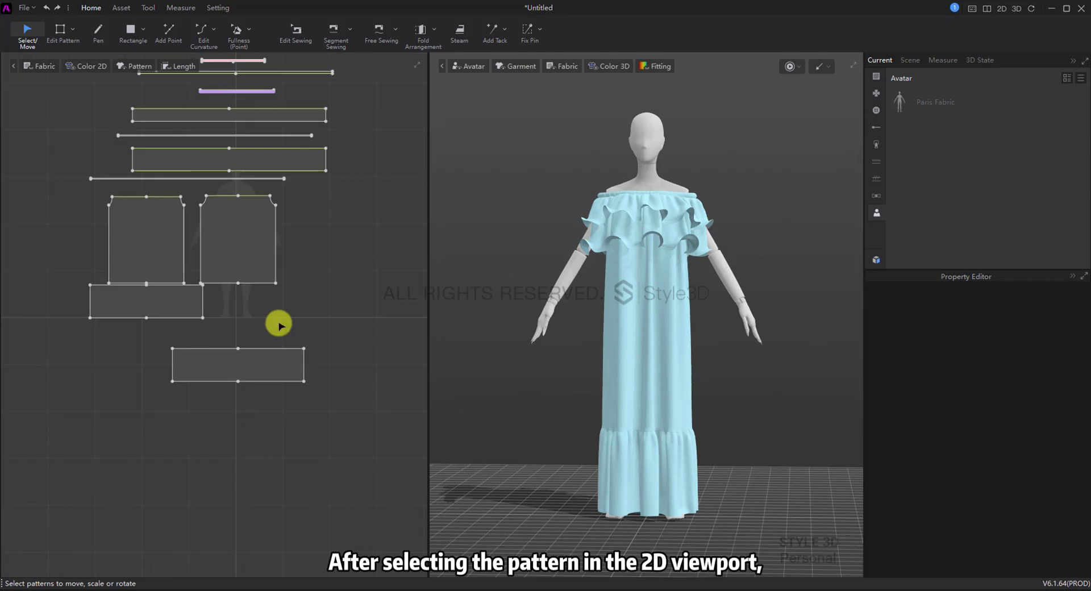
right_click_drag(295, 295, 295, 364)
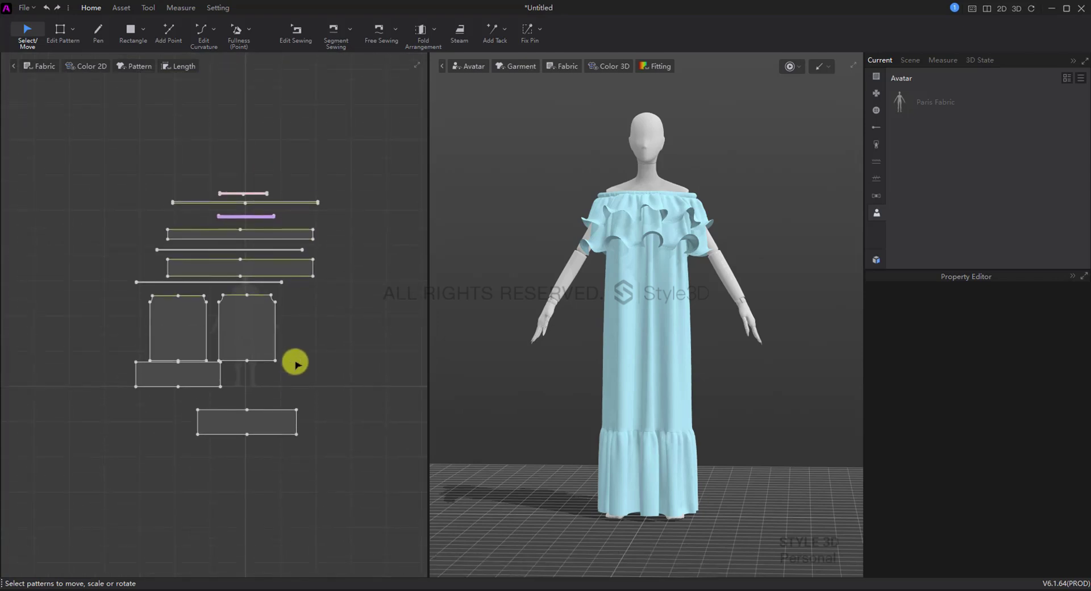
left_click_drag(83, 142, 372, 491)
right_click_drag(540, 438, 688, 426)
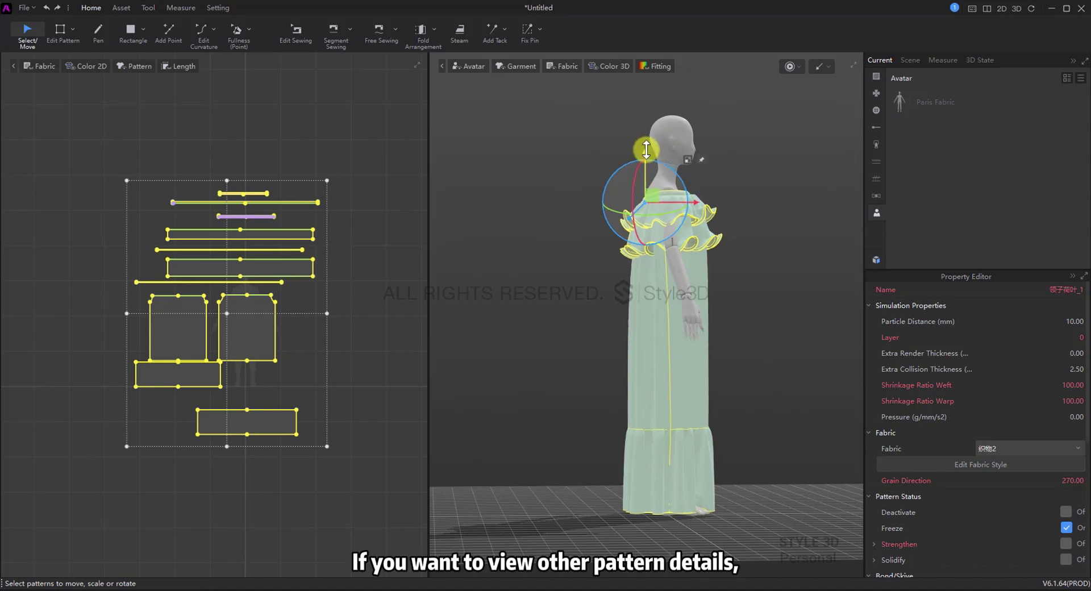
right_click_drag(759, 318, 632, 323)
left_click(754, 318)
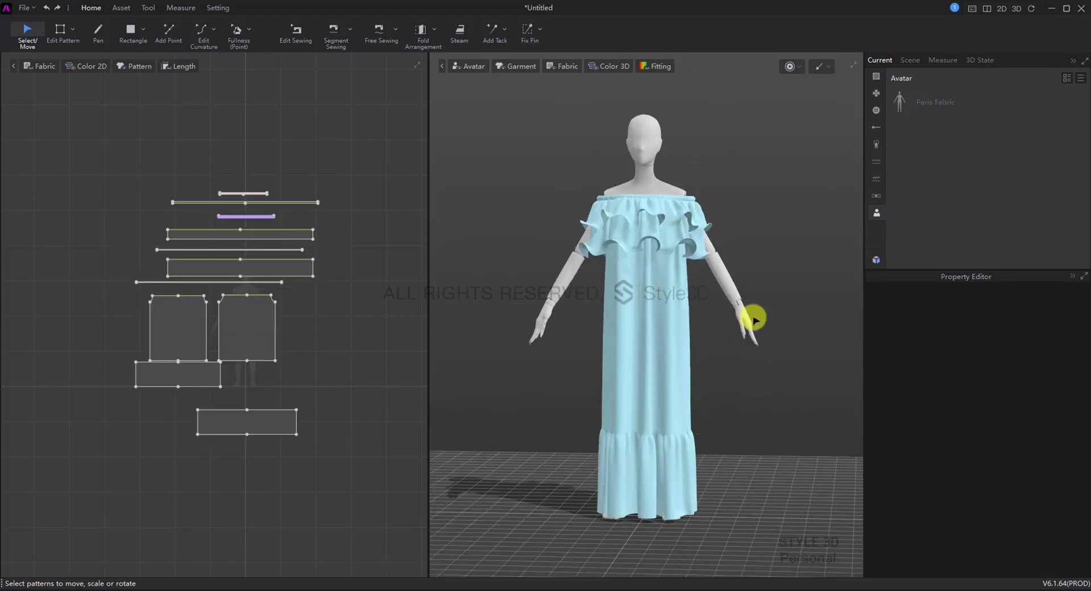
Hide the lower ruffle pattern in the 3D view.
left_click(659, 238)
right_click(660, 237)
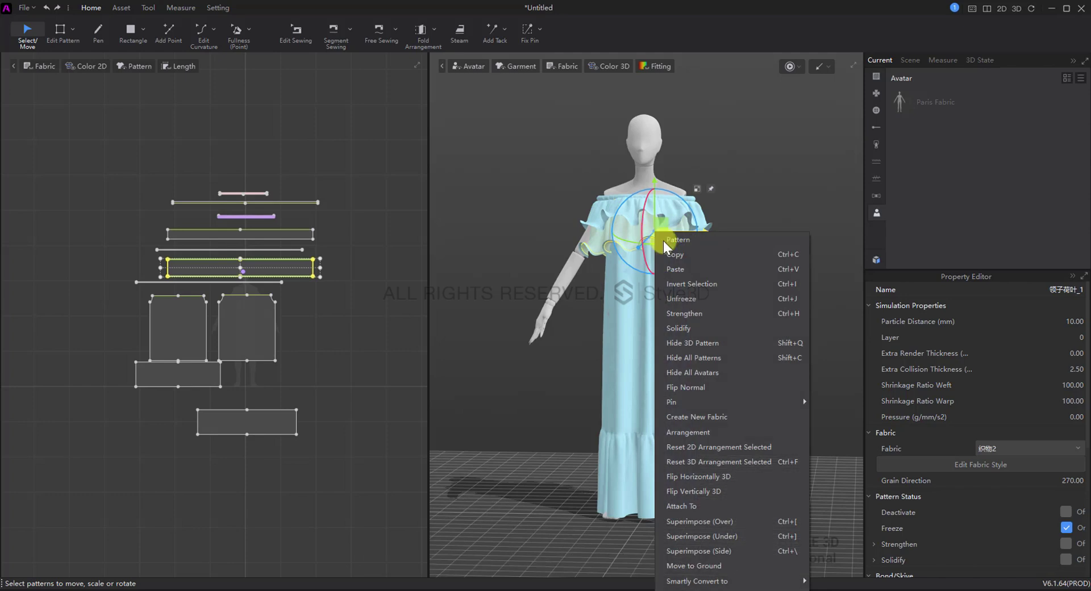
left_click(679, 341)
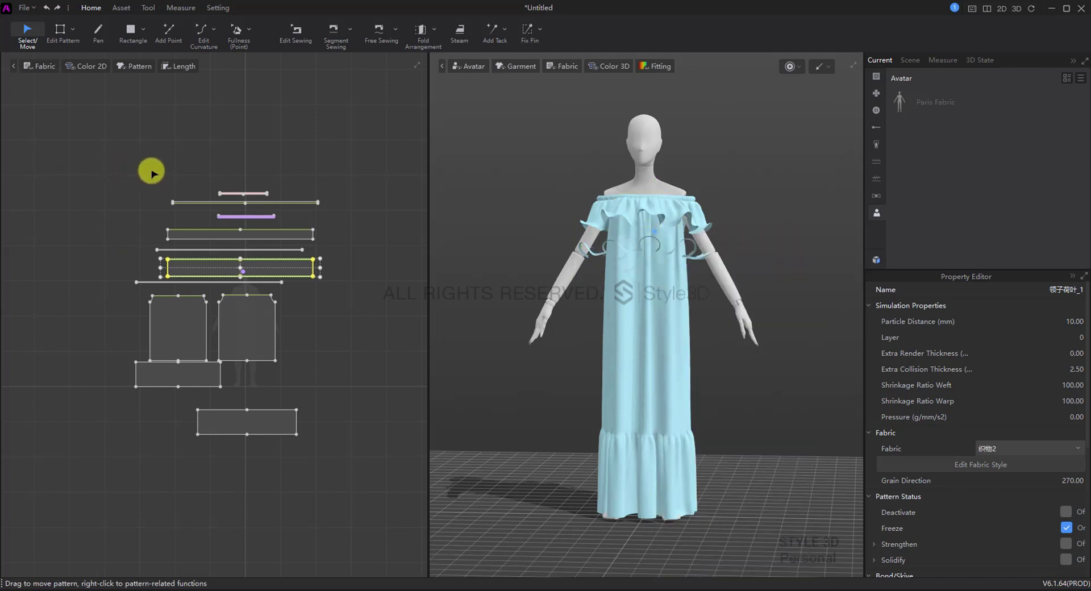
Hide the upper ruffle and the neckline strip patterns above it in 3D.
left_click_drag(143, 165, 356, 248)
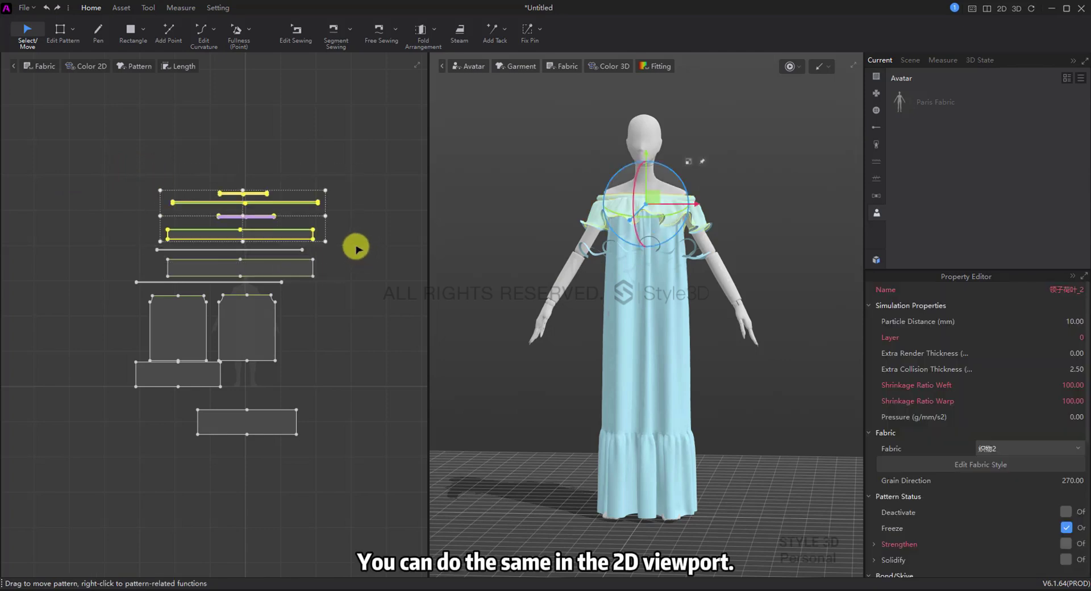
right_click(301, 235)
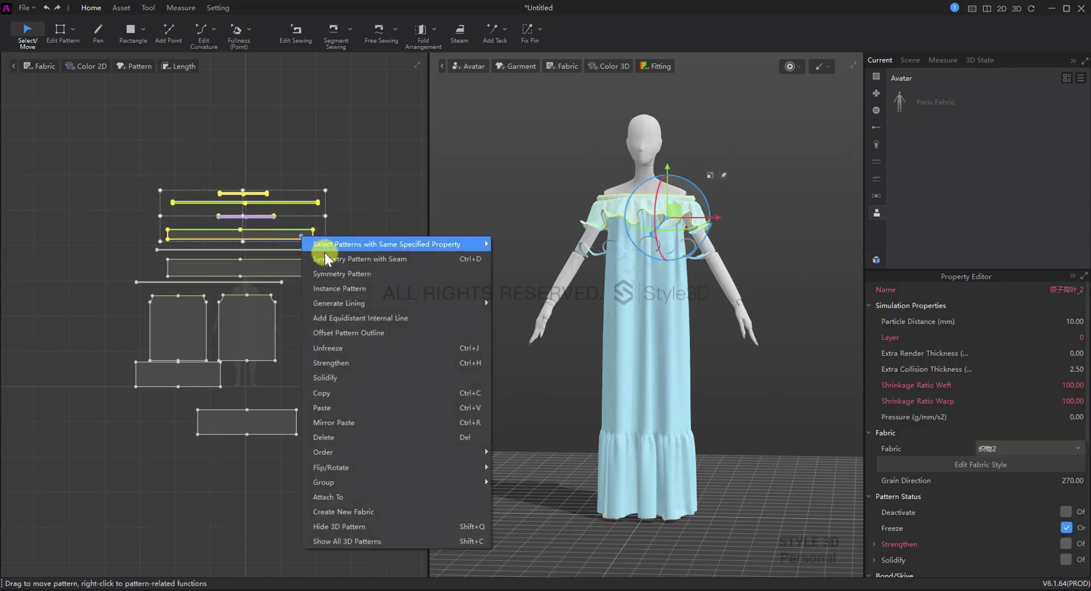
left_click(340, 525)
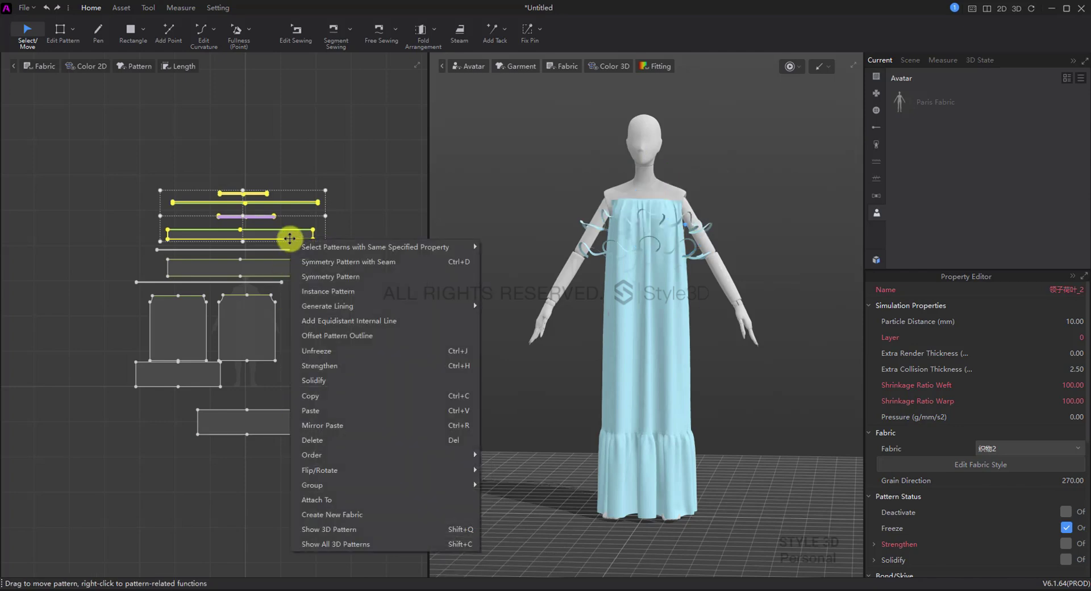
Show the hidden neckline strips and both ruffle patterns in 3D again, and clear the selection.
left_click(347, 530)
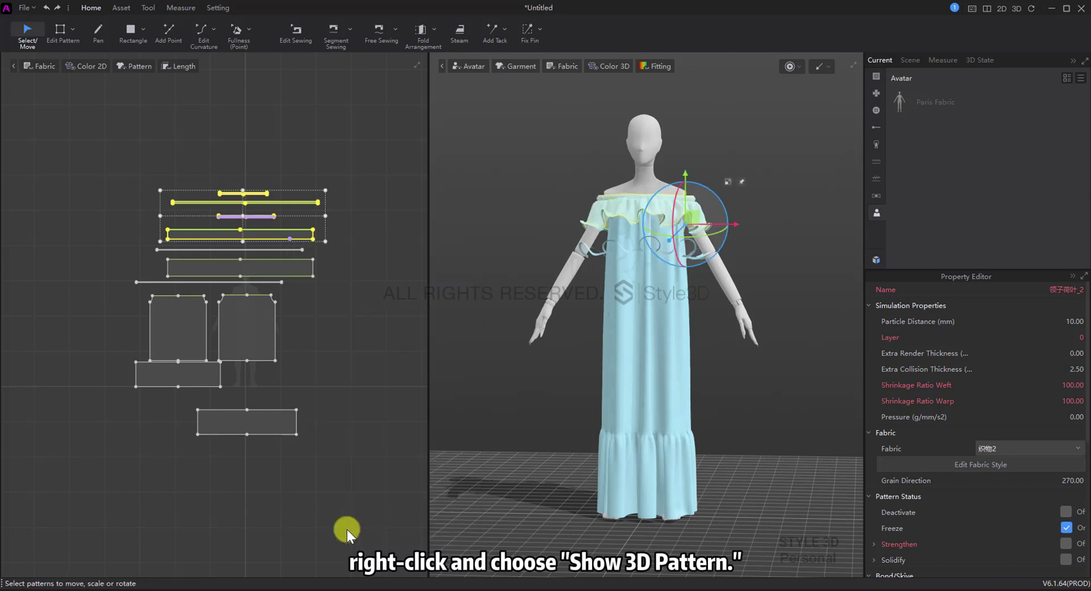
left_click(281, 269)
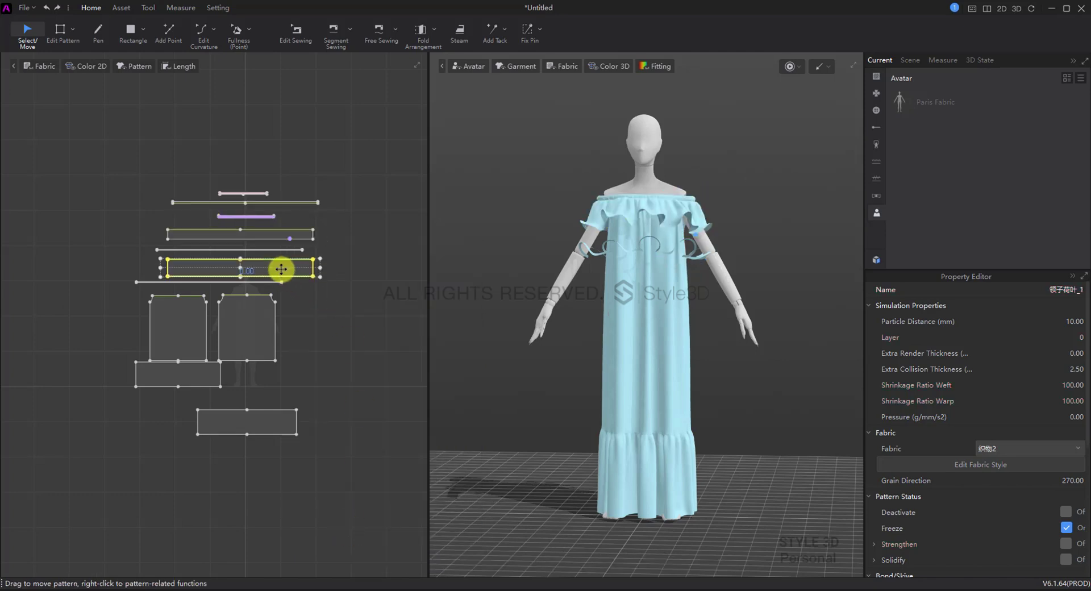
right_click(281, 268)
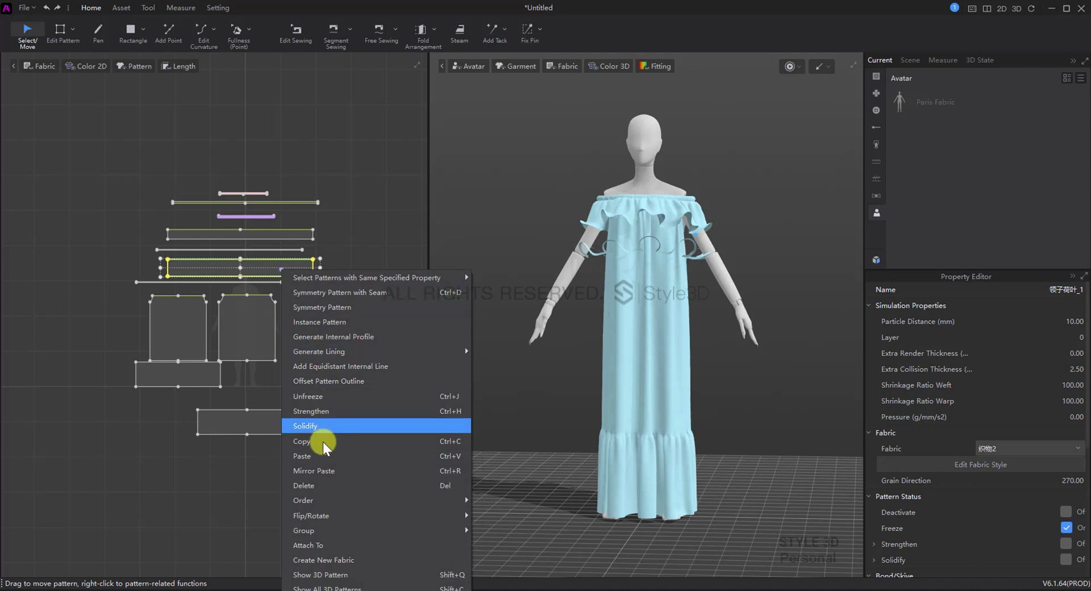
left_click(306, 575)
left_click(356, 418)
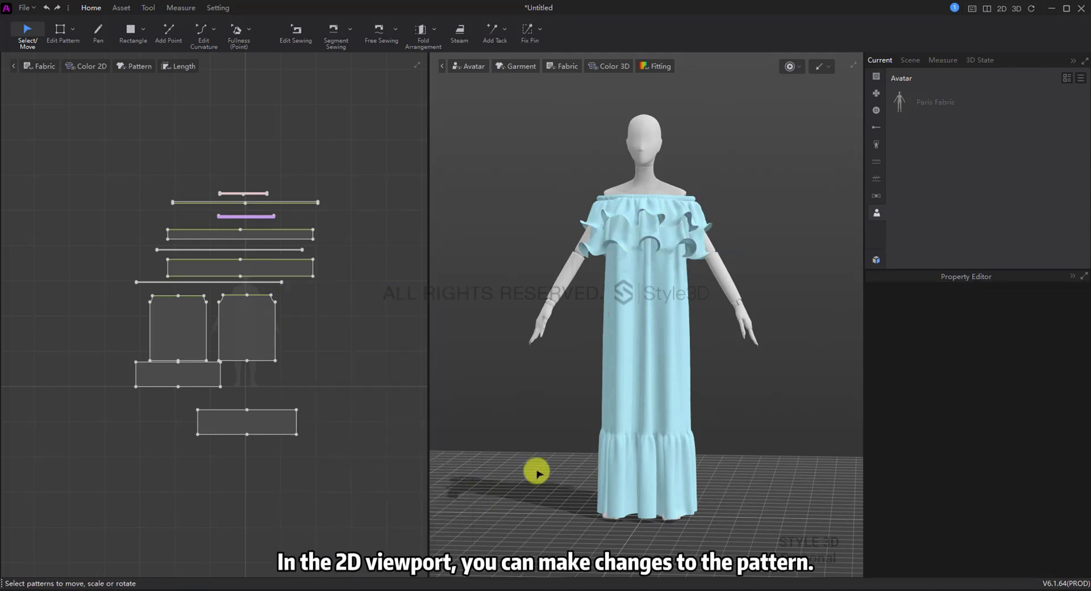
Move the rectangular hem piece from under the body pattern down beside the other hem piece.
right_click_drag(533, 468, 689, 466)
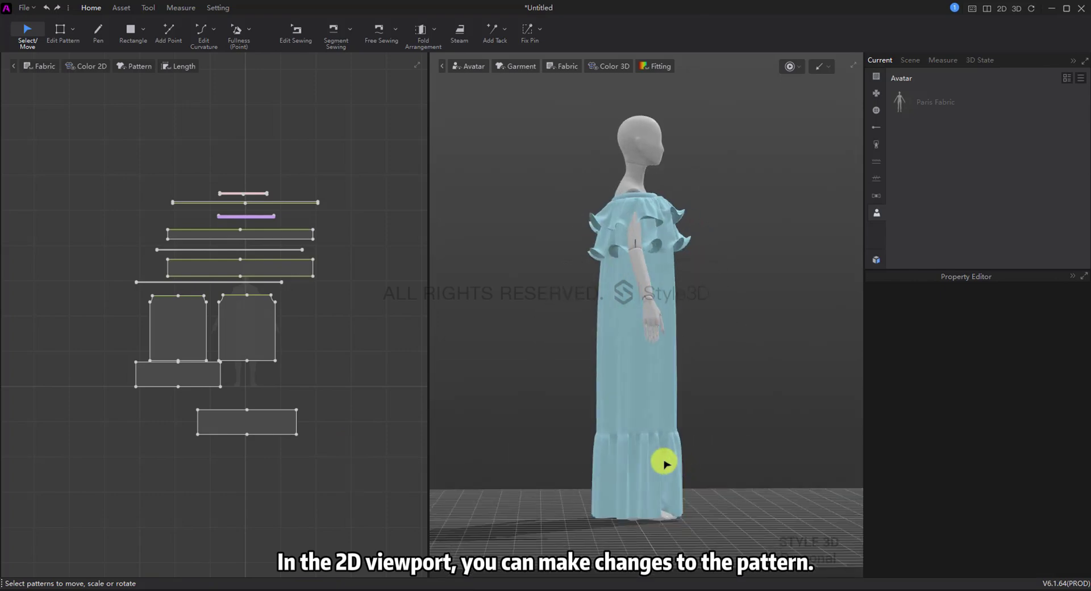
left_click(665, 464)
left_click_drag(171, 374, 150, 443)
Try lengthening and reshaping the moved hem piece by pulling its lower edge down with Edit Pattern.
key("z")
left_click(131, 434)
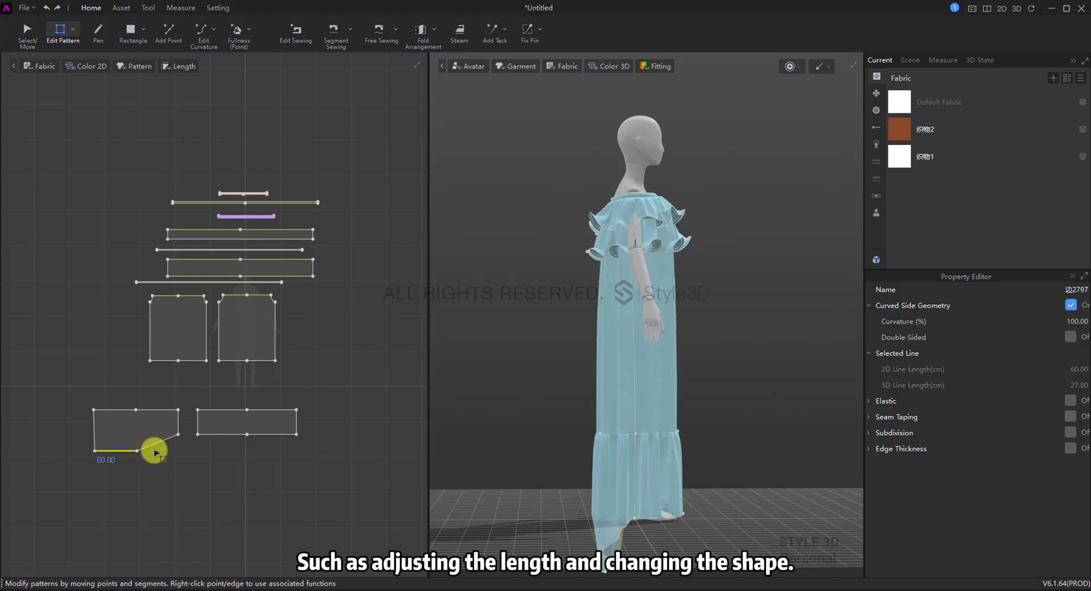
key("ctrl+z")
left_click(147, 436, "shift")
left_click_drag(147, 436, 178, 460)
left_click(180, 455)
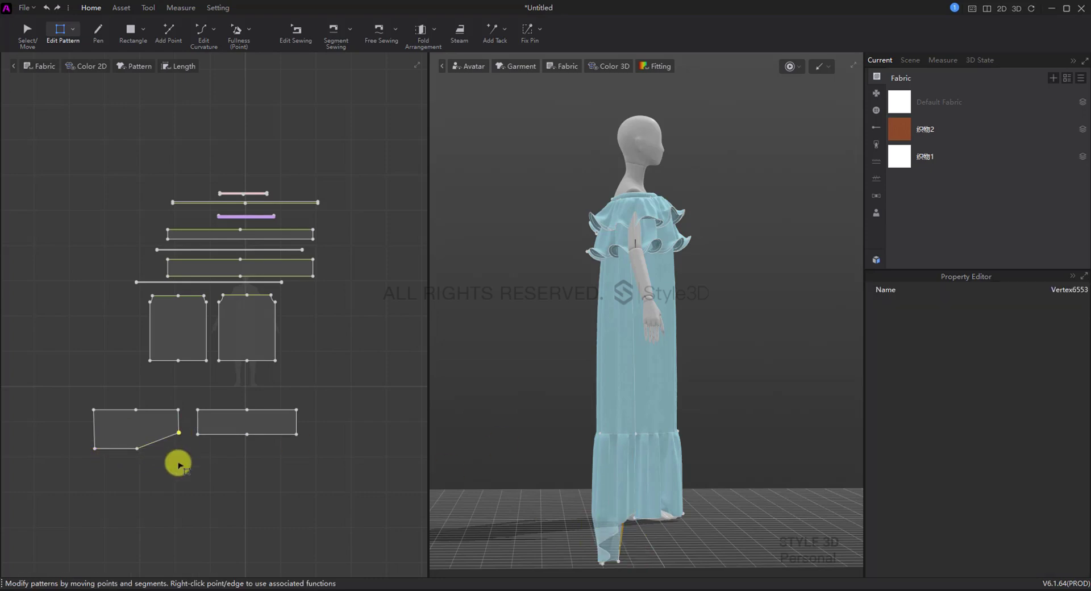
Undo the shape changes made to the moved hem piece.
key("ctrl+z")
key("ctrl+z")
key("ctrl+z")
key("ctrl+z")
right_click_drag(715, 389, 419, 351)
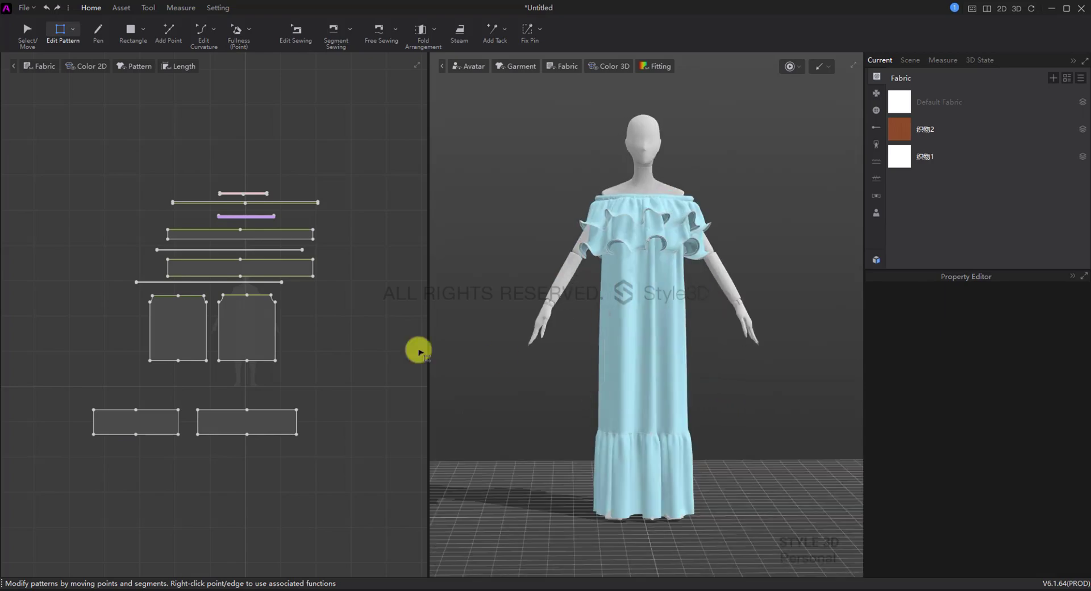
Draw a diagonal internal line about 89 cm long across the first body pattern with the Pen tool.
left_click(99, 33)
left_click(206, 317)
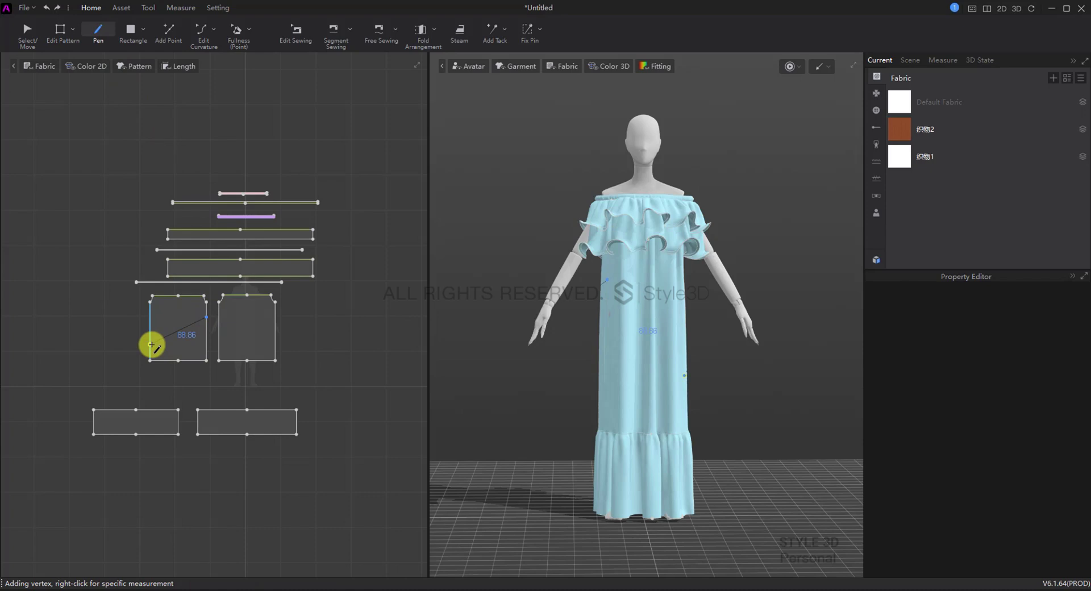
left_click(150, 344)
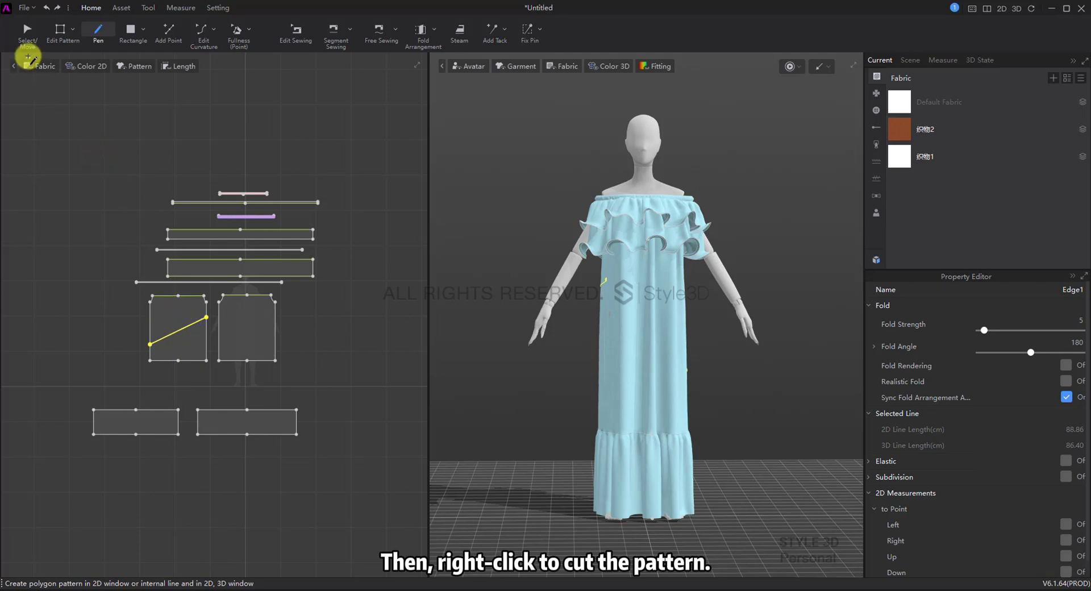
Try cutting the body pattern along its diagonal internal line.
left_click(27, 31)
left_click(181, 344)
right_click(185, 326)
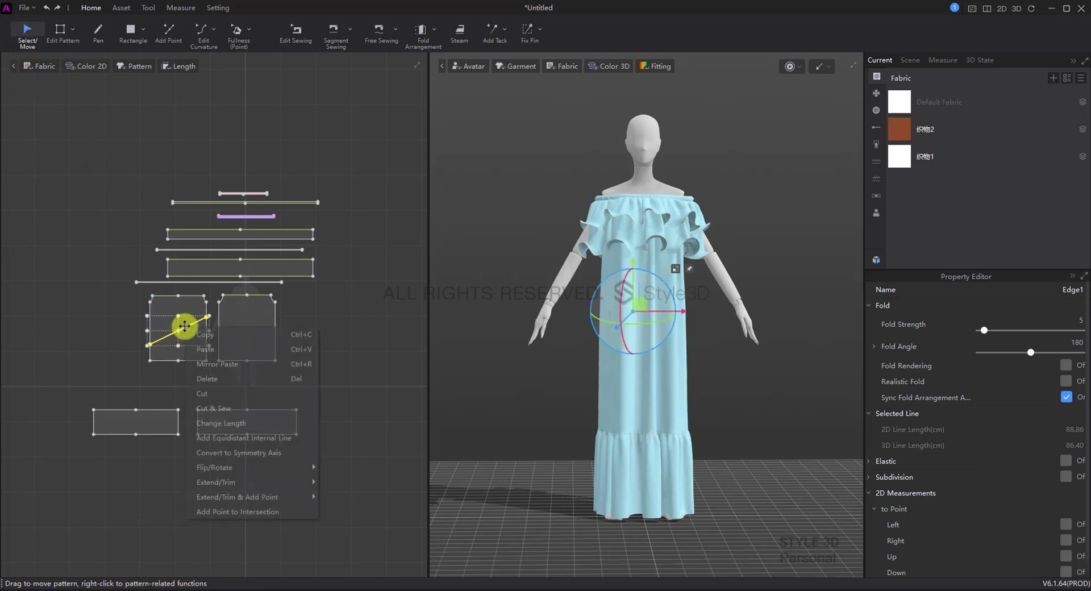
left_click(224, 397)
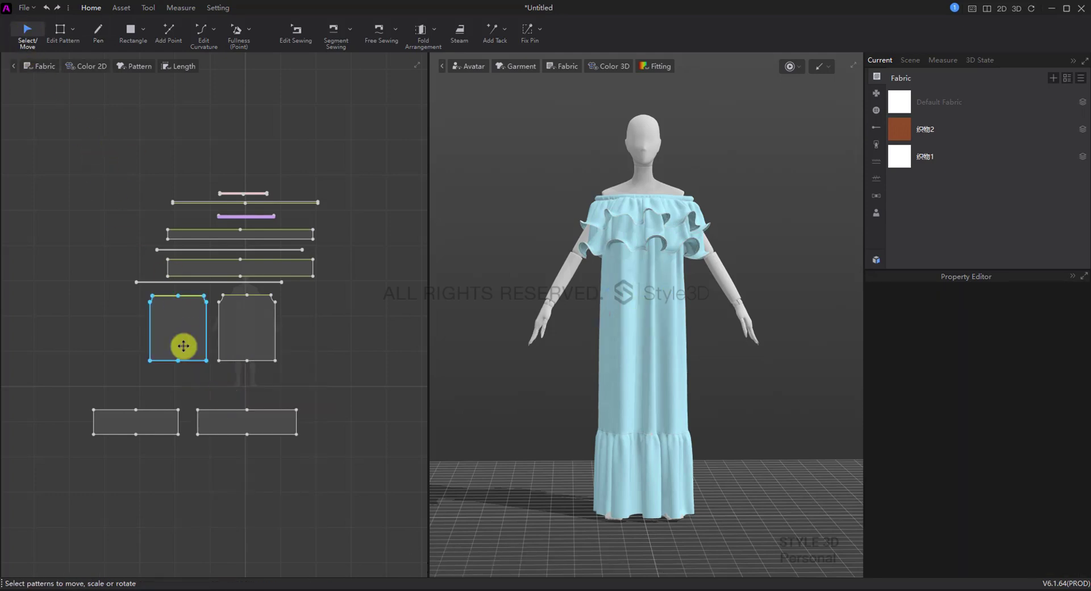
Unfreeze all the dress's pattern pieces together.
left_click_drag(380, 456, 57, 113)
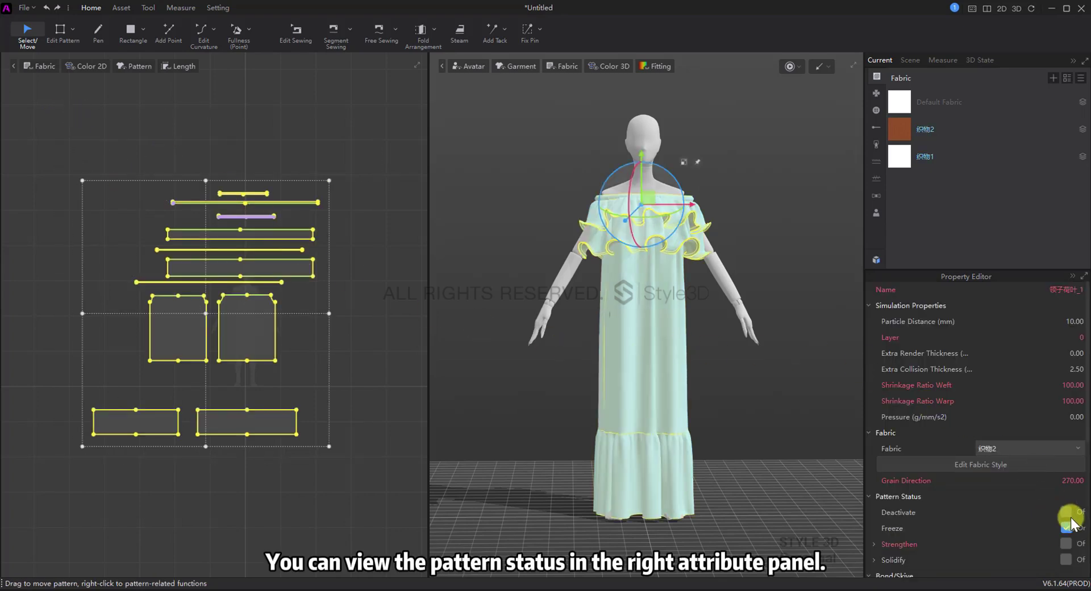
scroll(1069, 497, "down", 3)
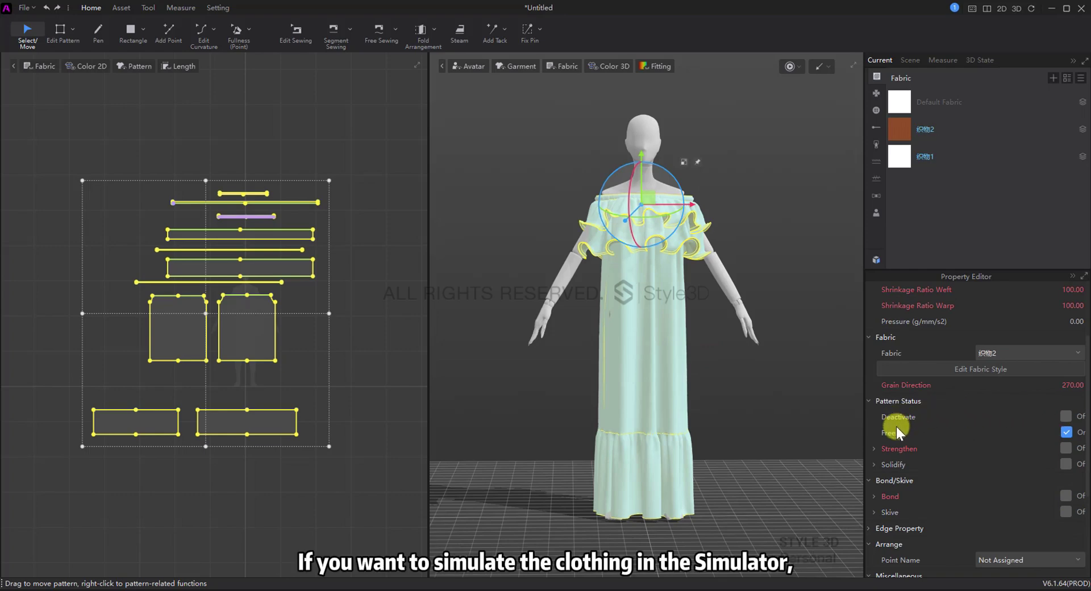
left_click(1066, 432)
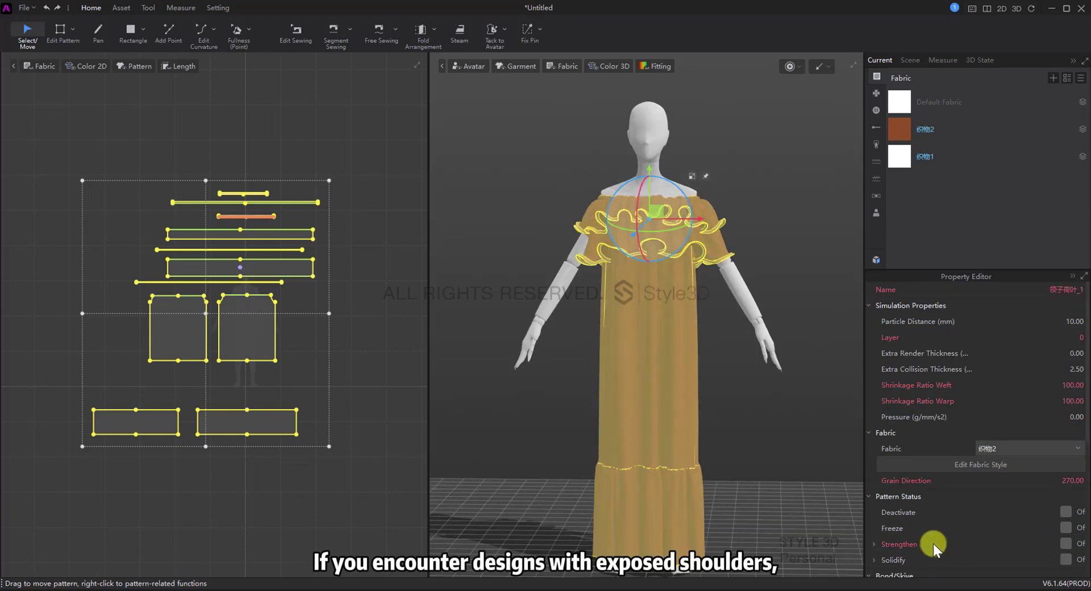
Use Tack to Avatar to attach the back neckline to the avatar at two points.
scroll(611, 274, "up", 2)
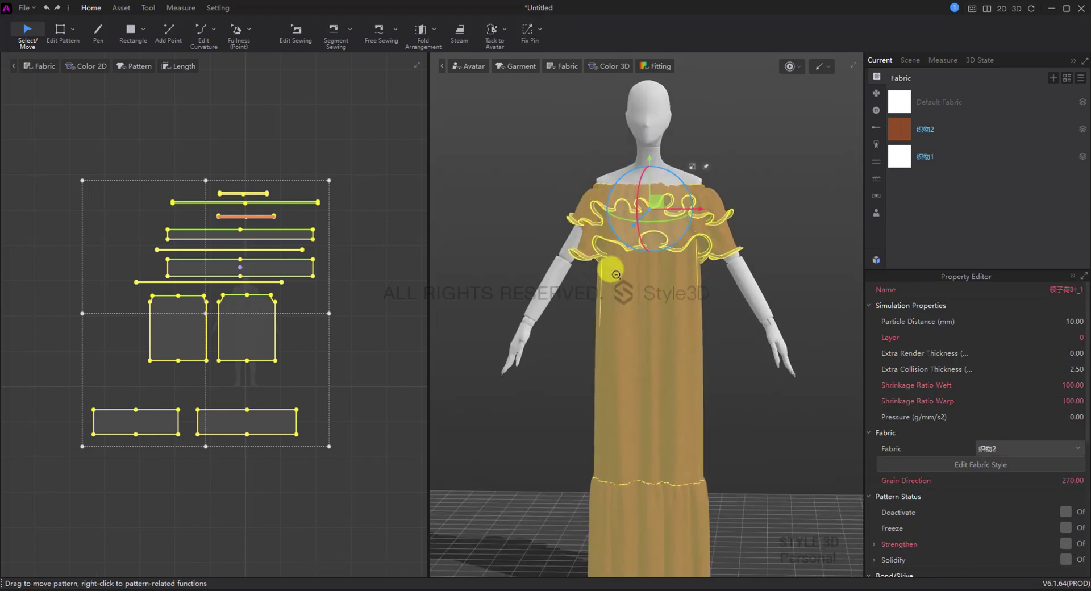
left_click(508, 29)
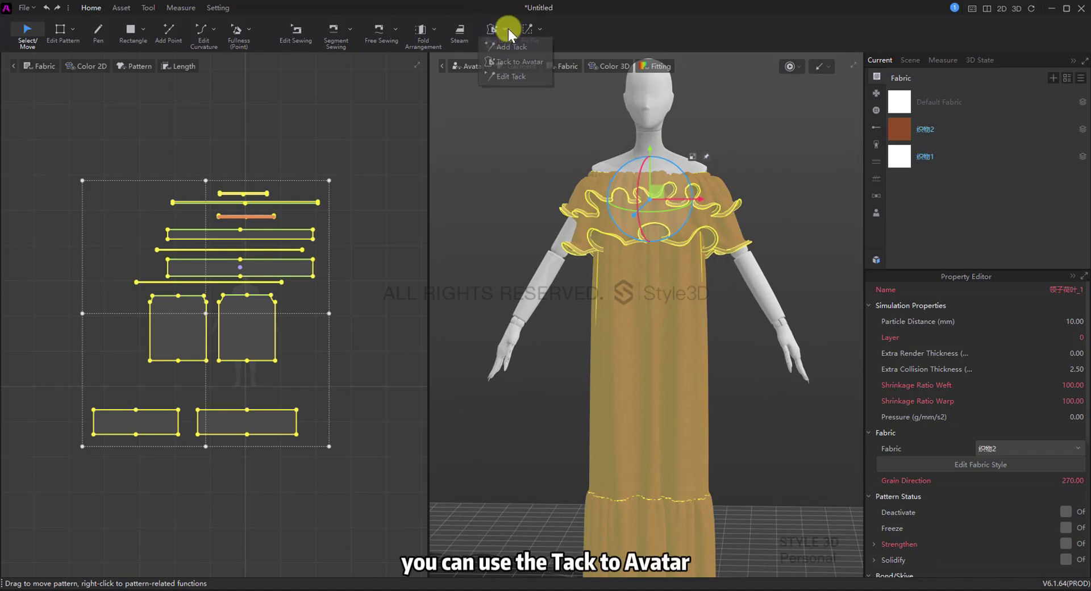
left_click(505, 66)
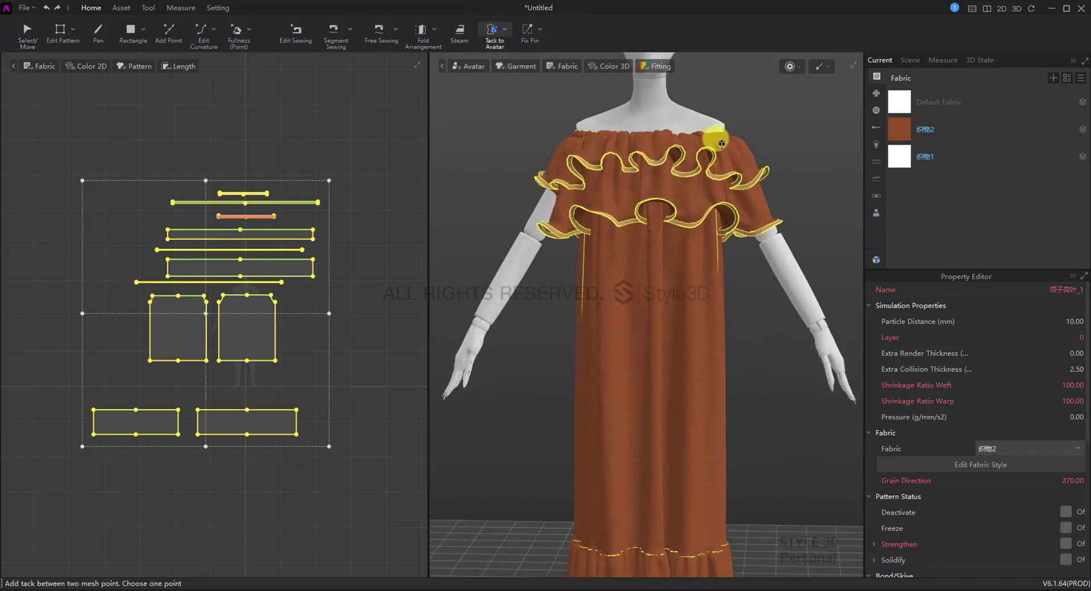
right_click_drag(711, 134, 609, 166)
left_click(656, 196)
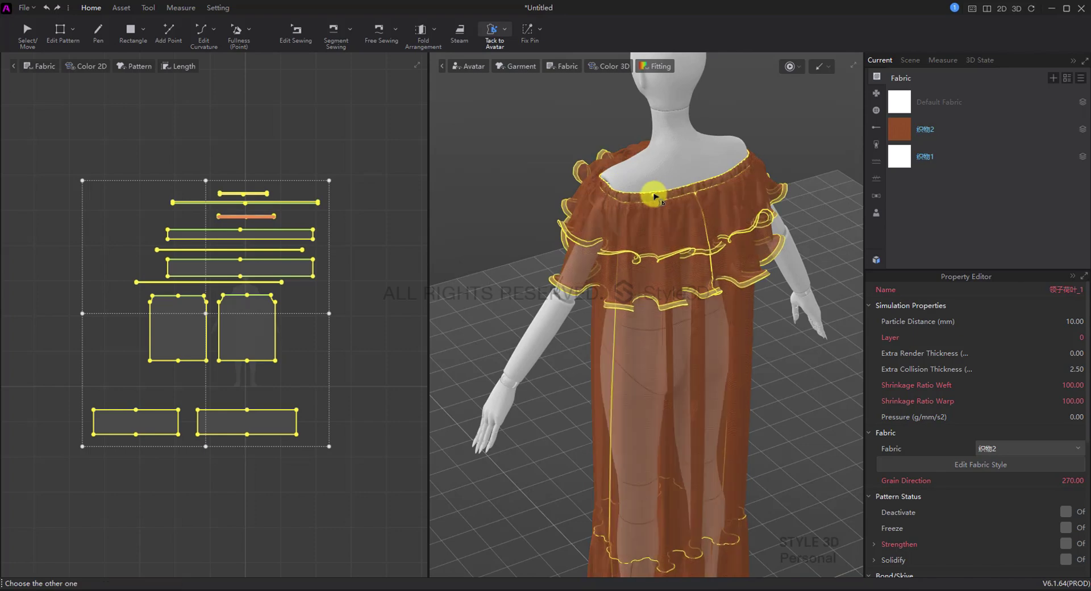
left_click(666, 188)
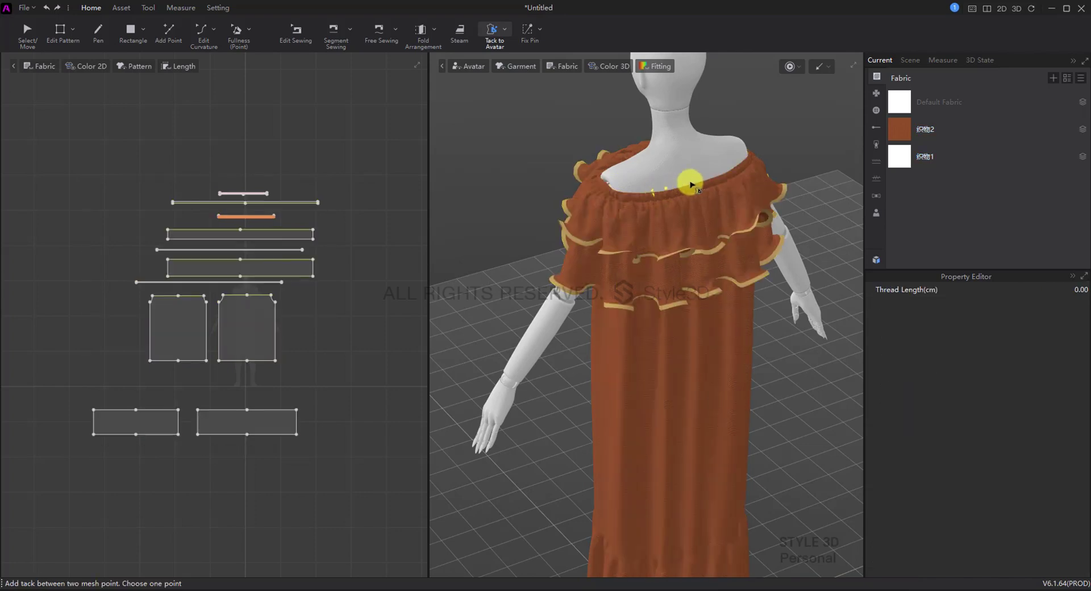
left_click(737, 171)
left_click(732, 166)
Tack the front neckline to the avatar at two points.
right_click_drag(681, 182, 795, 183)
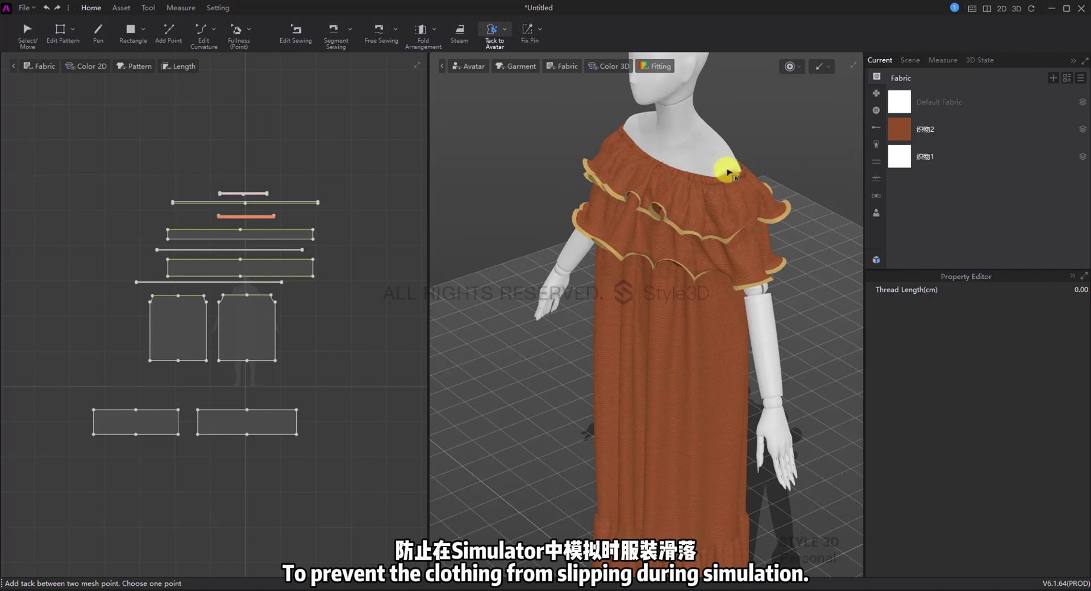
left_click(675, 170)
left_click(667, 167)
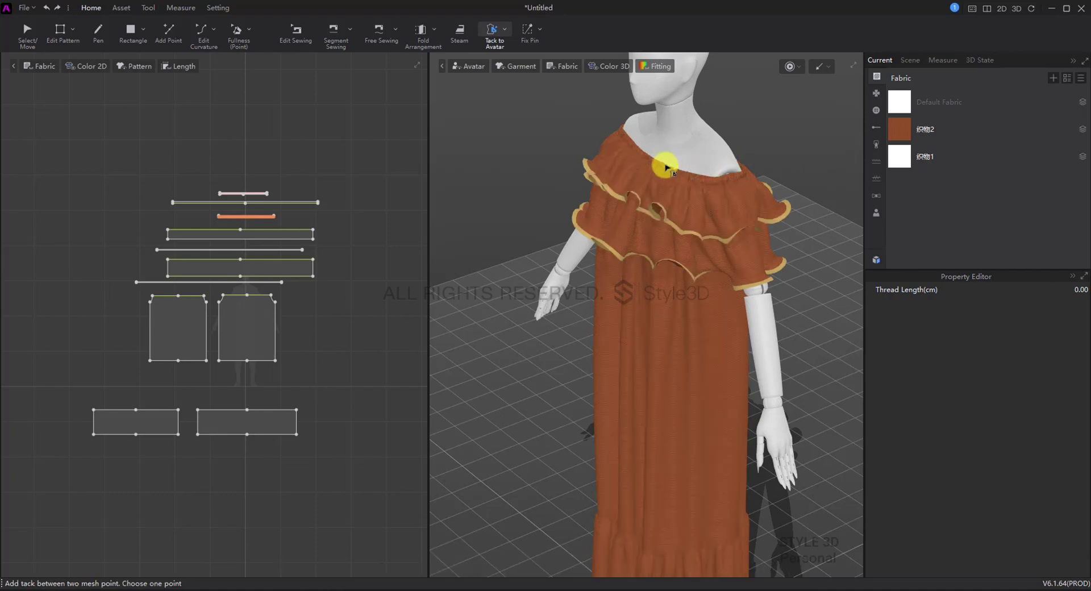
left_click(633, 145)
left_click(651, 140)
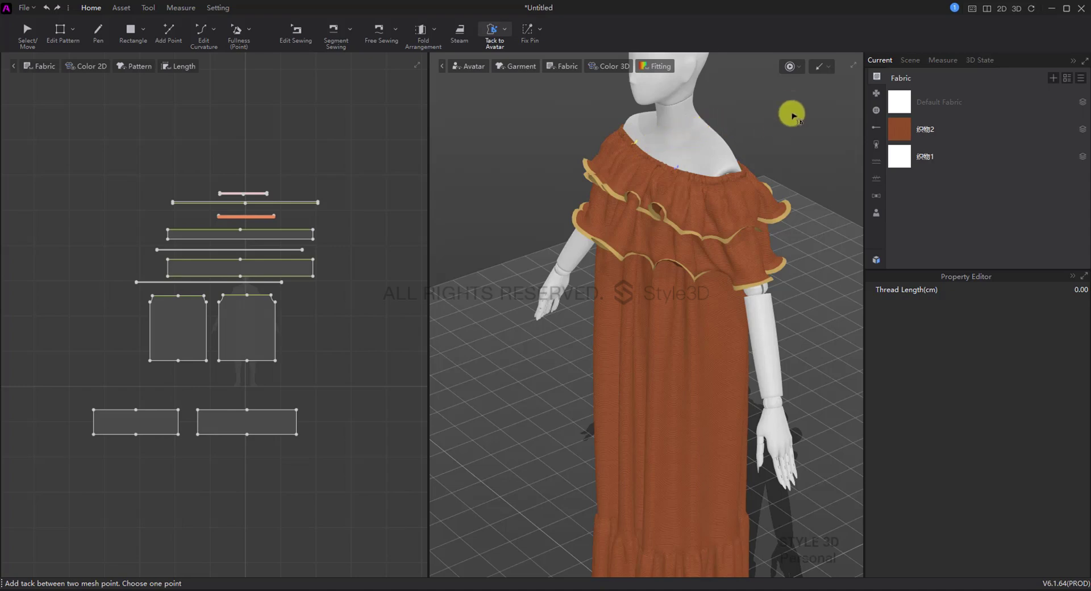
Briefly simulate the tacked dress, stop the simulation and inspect its upper part from the front.
left_click(789, 68)
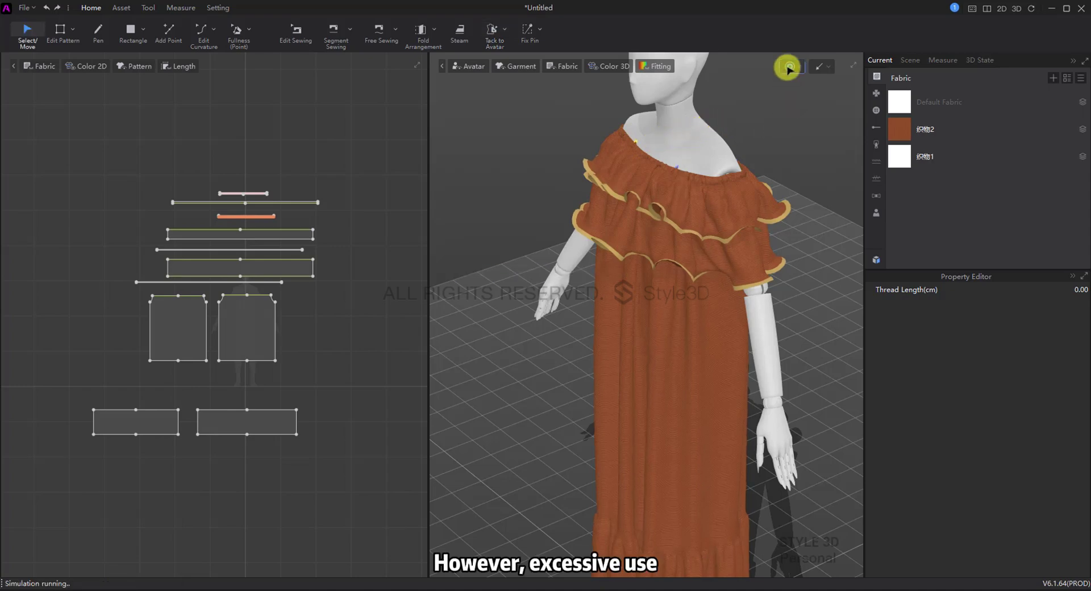
left_click(788, 68)
right_click_drag(759, 166, 753, 442)
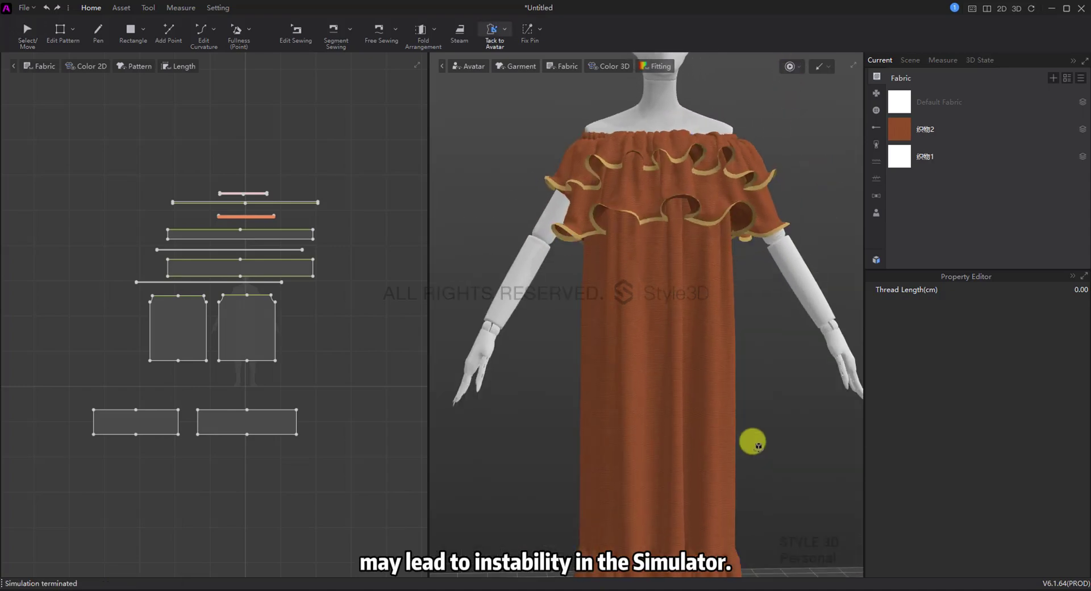
scroll(750, 445, "up", 3)
scroll(751, 446, "down", 4)
middle_click_drag(765, 401, 755, 499)
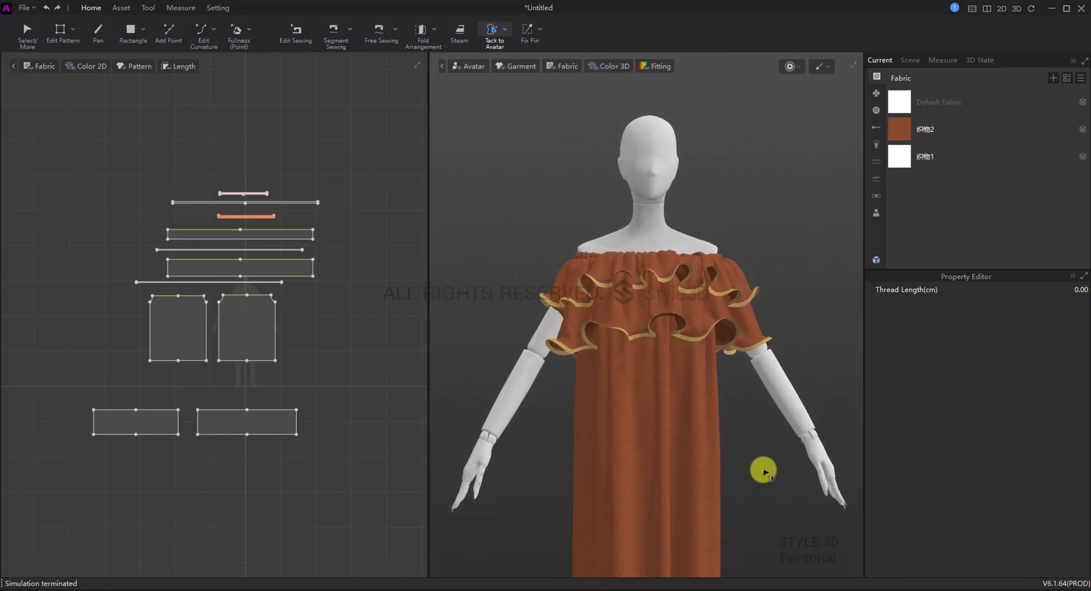
right_click_drag(765, 472, 765, 452)
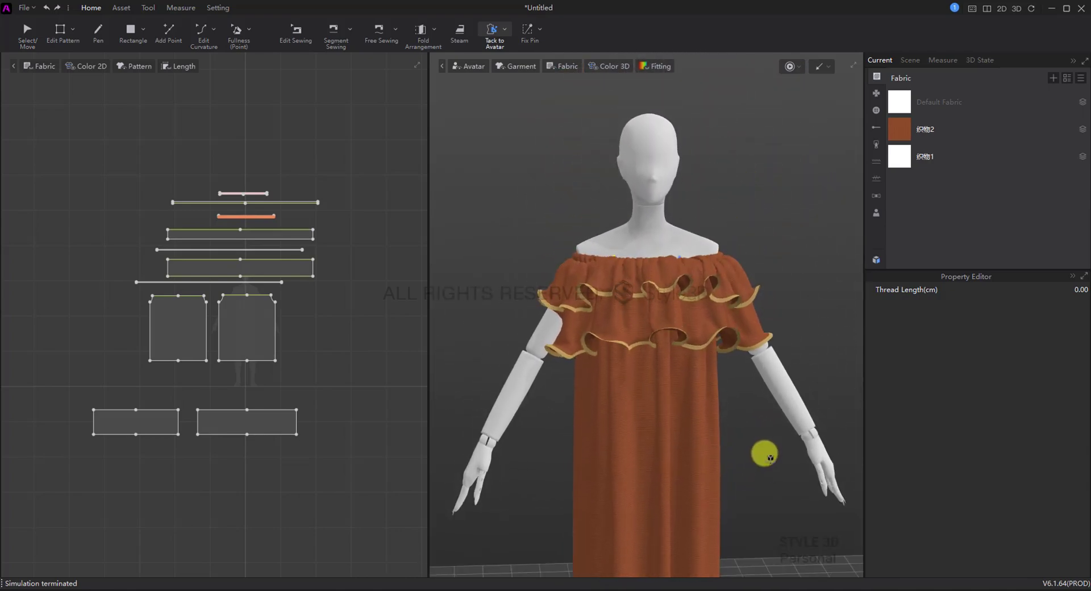
Set the particle distance of all pattern pieces to 20 mm and simulate the dress.
key("ctrl+a")
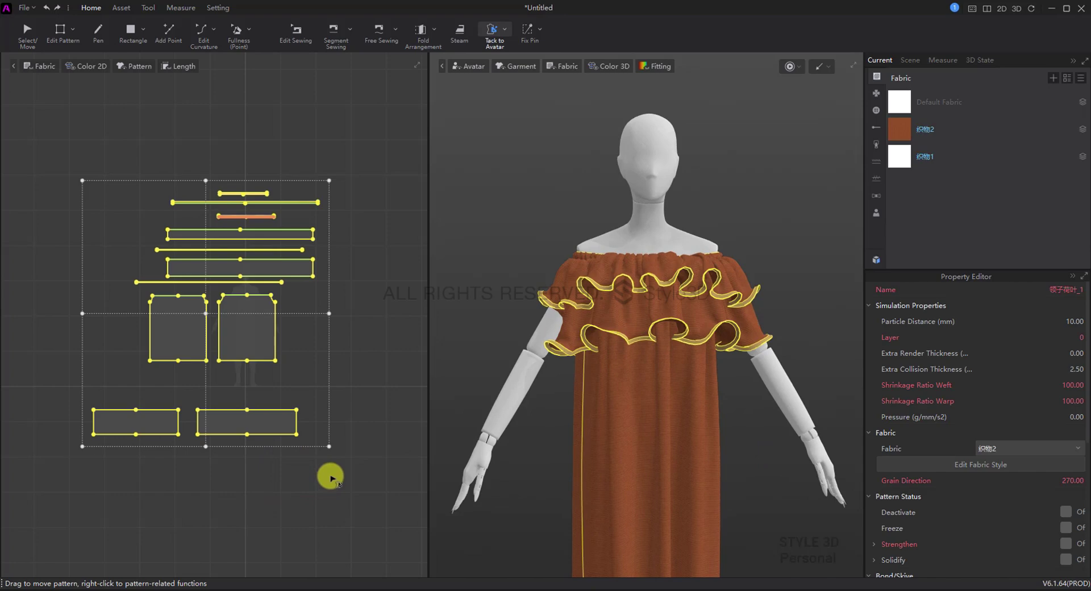
left_click(28, 31)
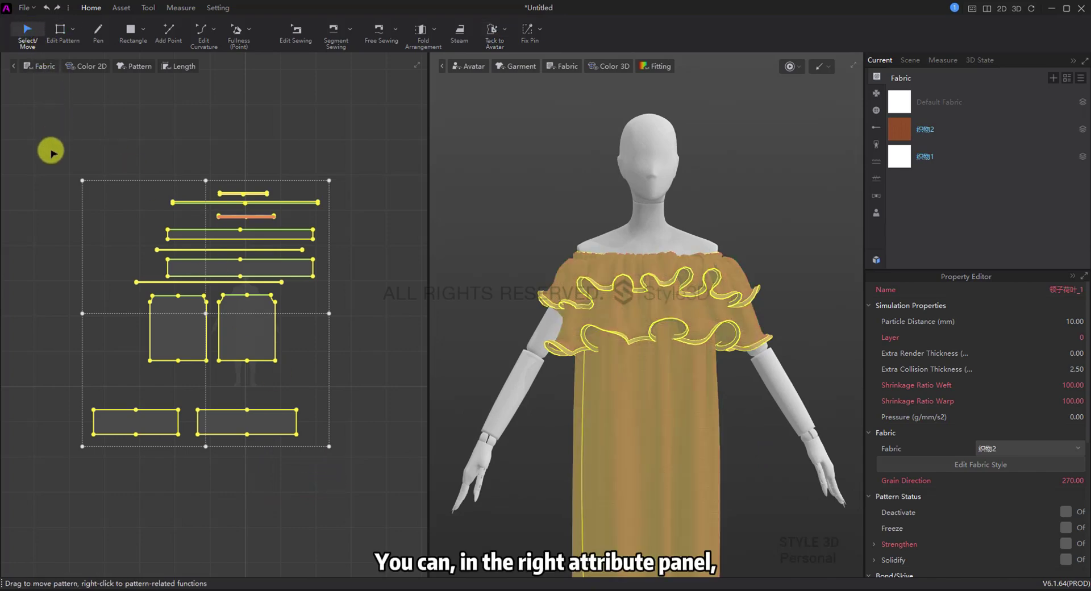
left_click_drag(37, 143, 372, 479)
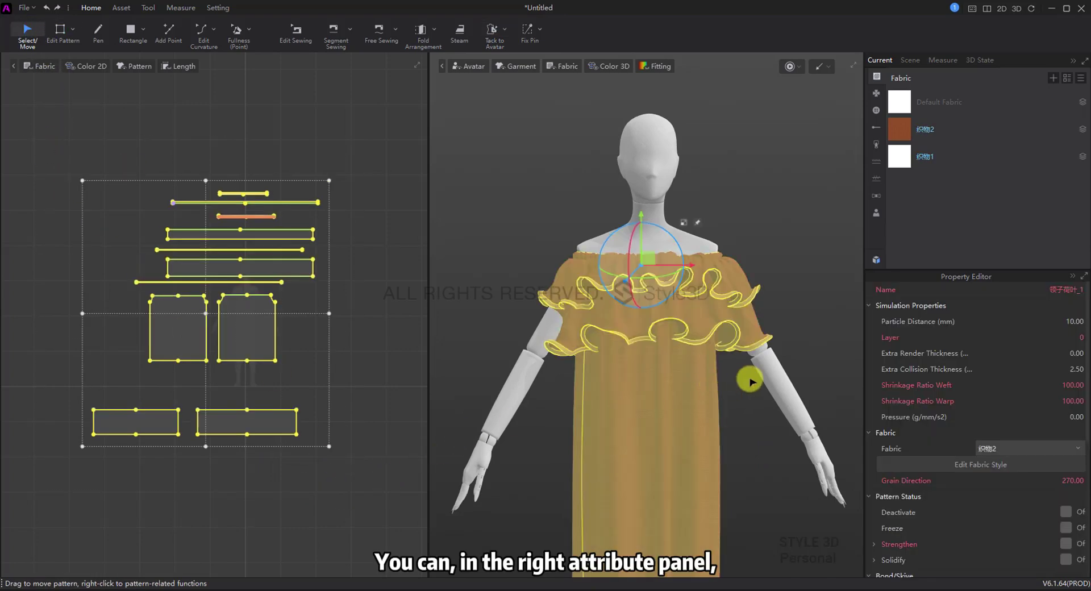
double_click(1071, 321)
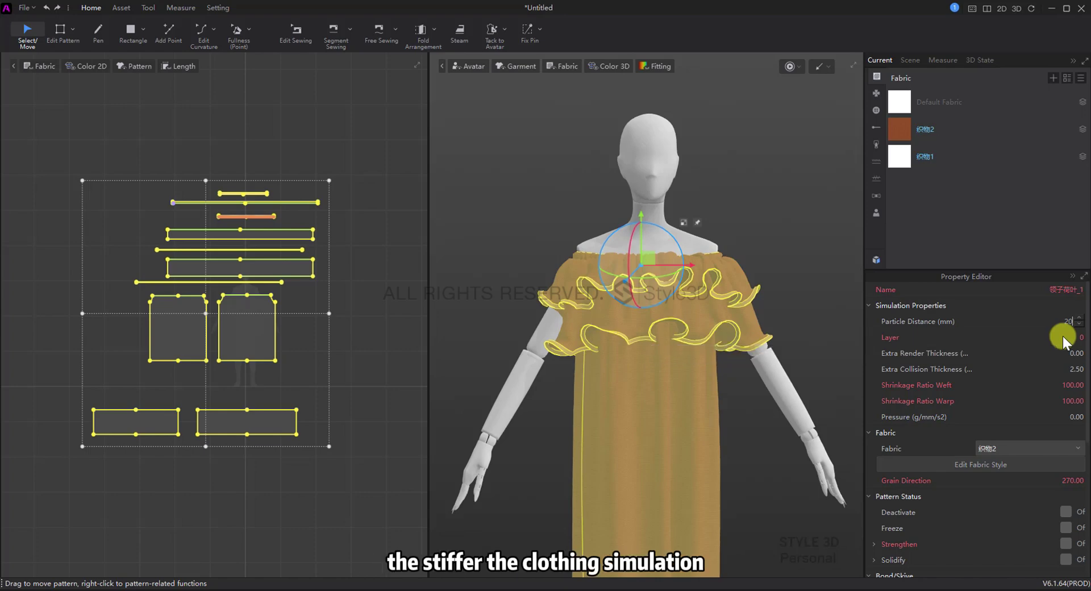
type("20")
key("Return")
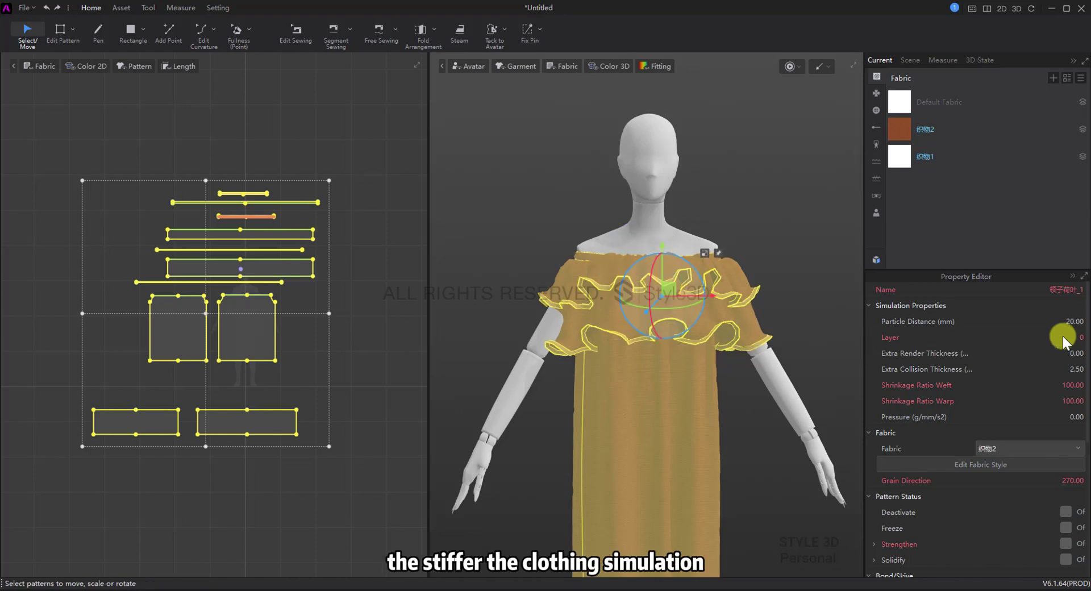
left_click(792, 68)
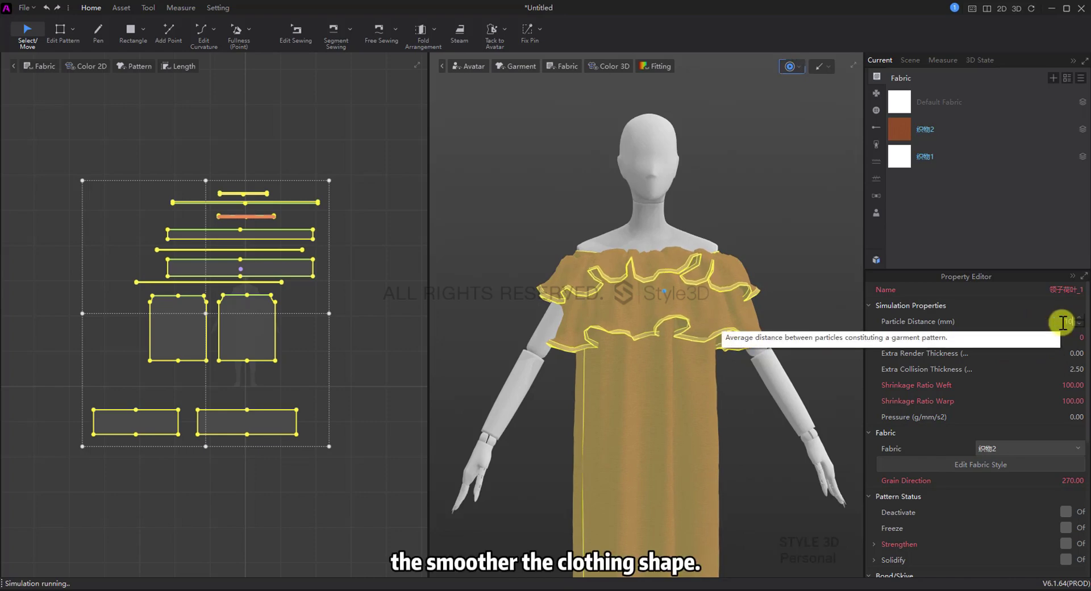
Resimulate the dress with a particle distance of 10 mm on all pattern pieces and check the vertex count.
key("space")
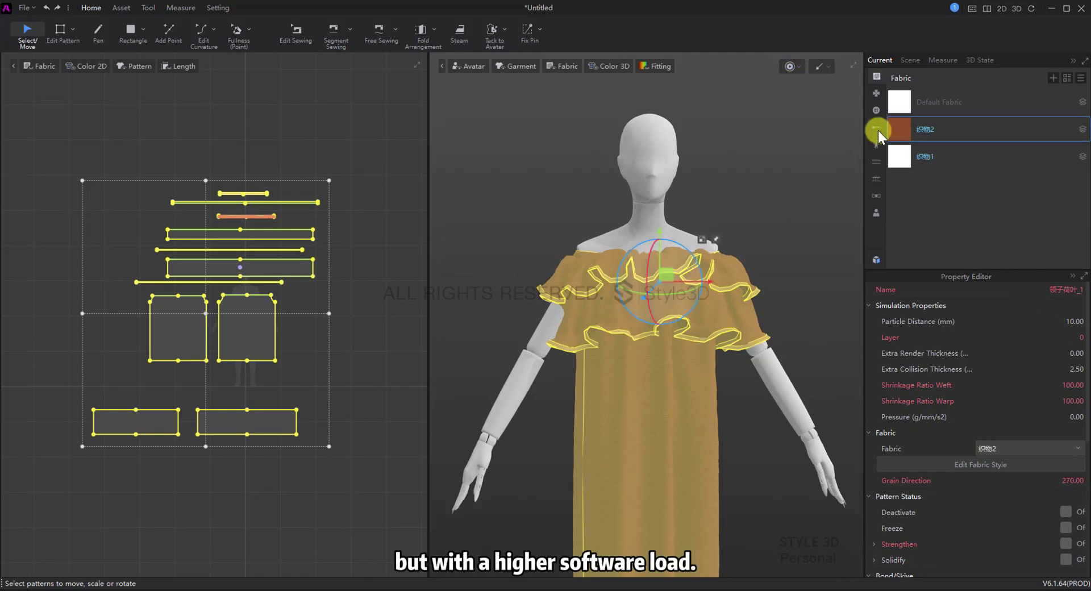
left_click(788, 68)
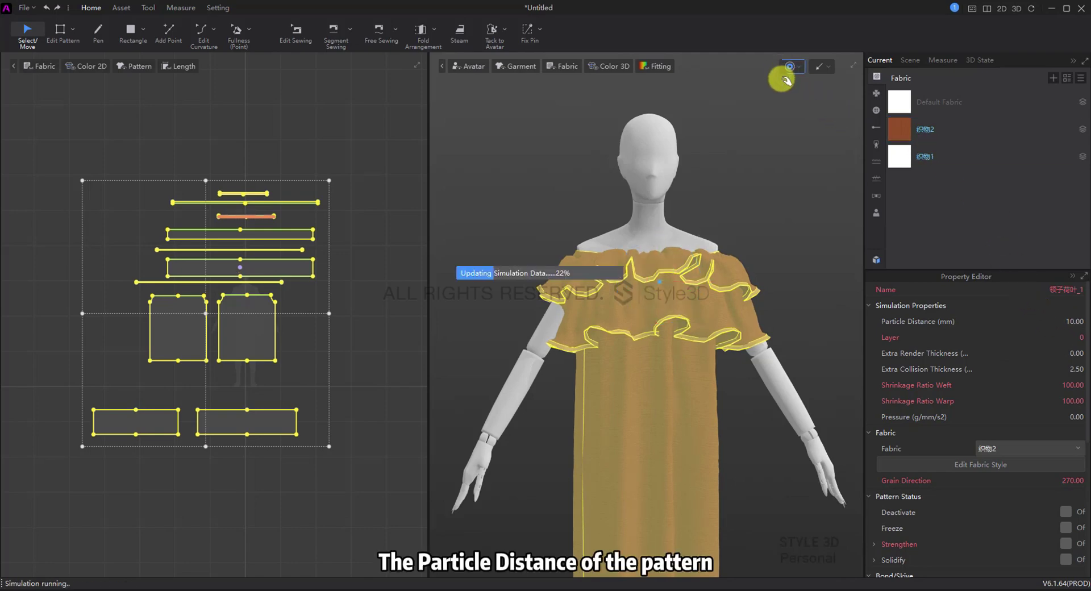
scroll(1004, 409, "down", 5)
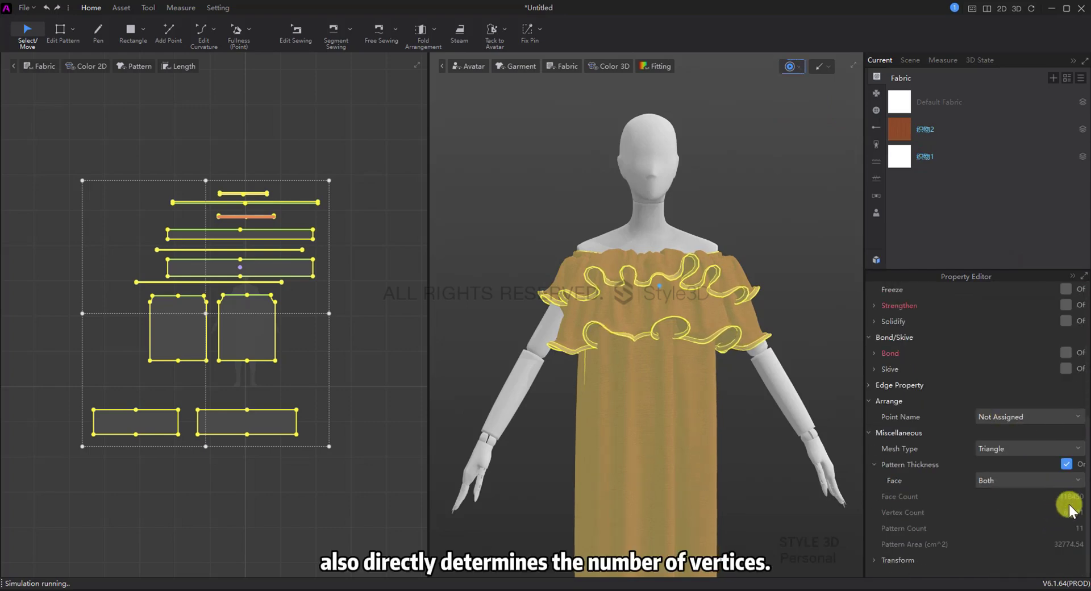
scroll(1071, 508, "up", 5)
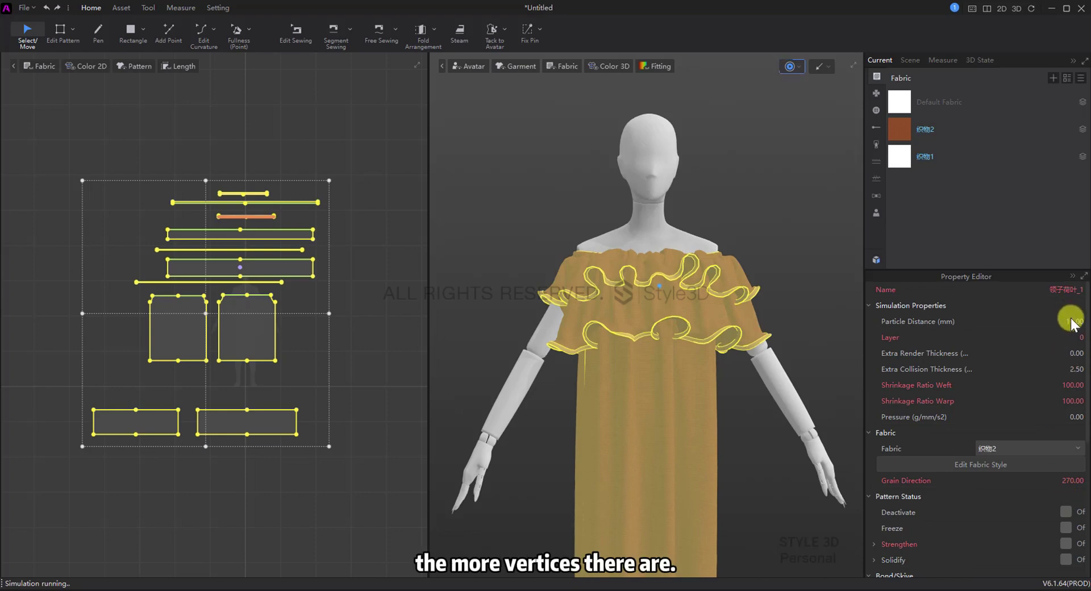
scroll(1066, 355, "down", 5)
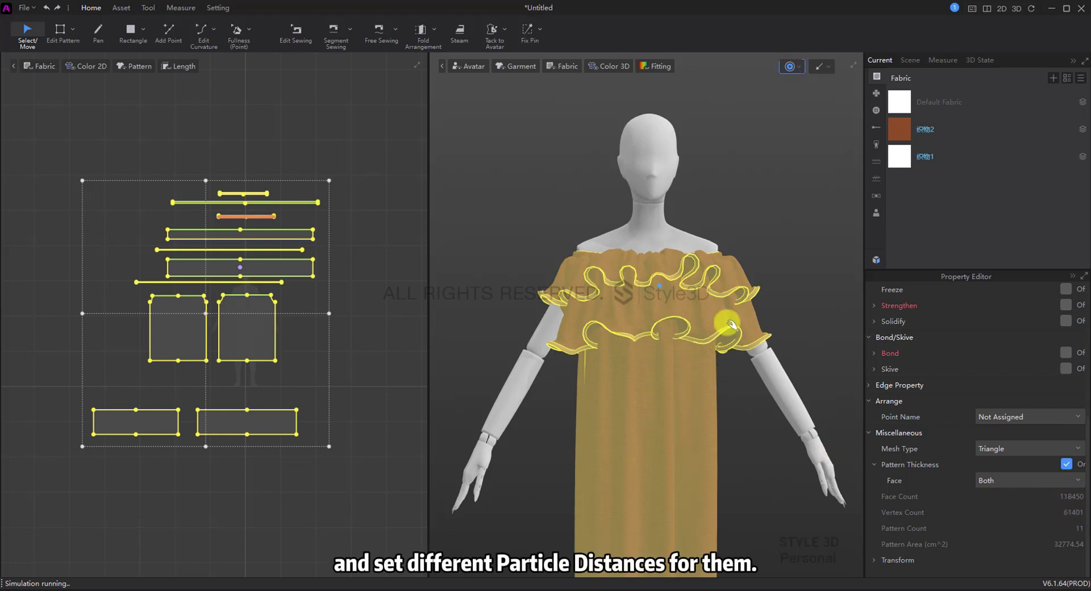
Deselect the pattern pieces and pull the lower ruffle outward around the arms during simulation to adjust its drape.
mouse_move(770, 311)
right_mouse_down()
mouse_move(717, 325)
mouse_move(797, 309)
mouse_move(785, 308)
right_mouse_up()
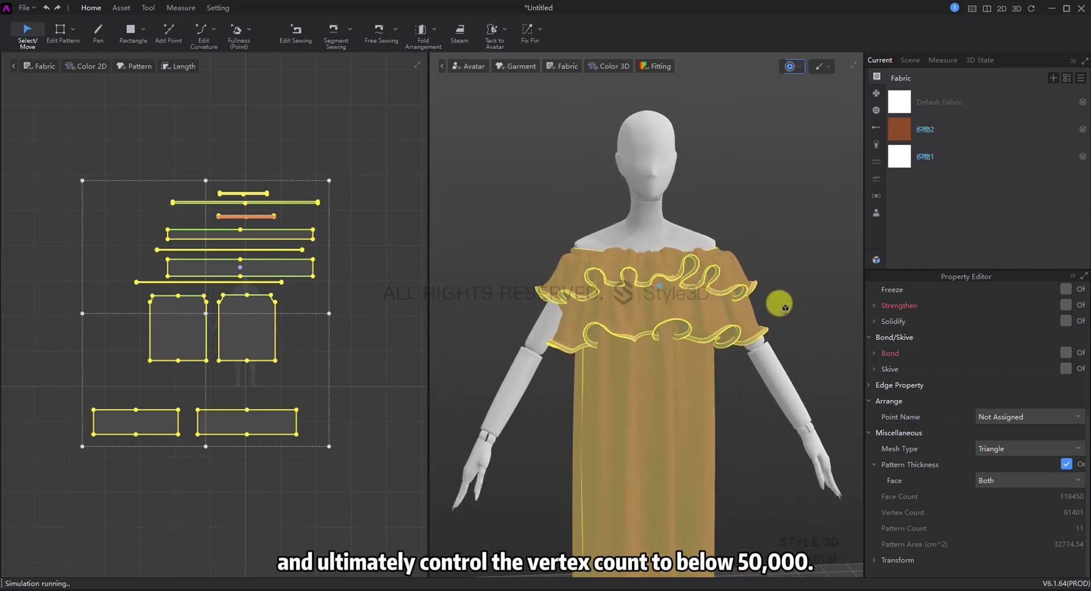
right_click_drag(548, 346, 634, 340)
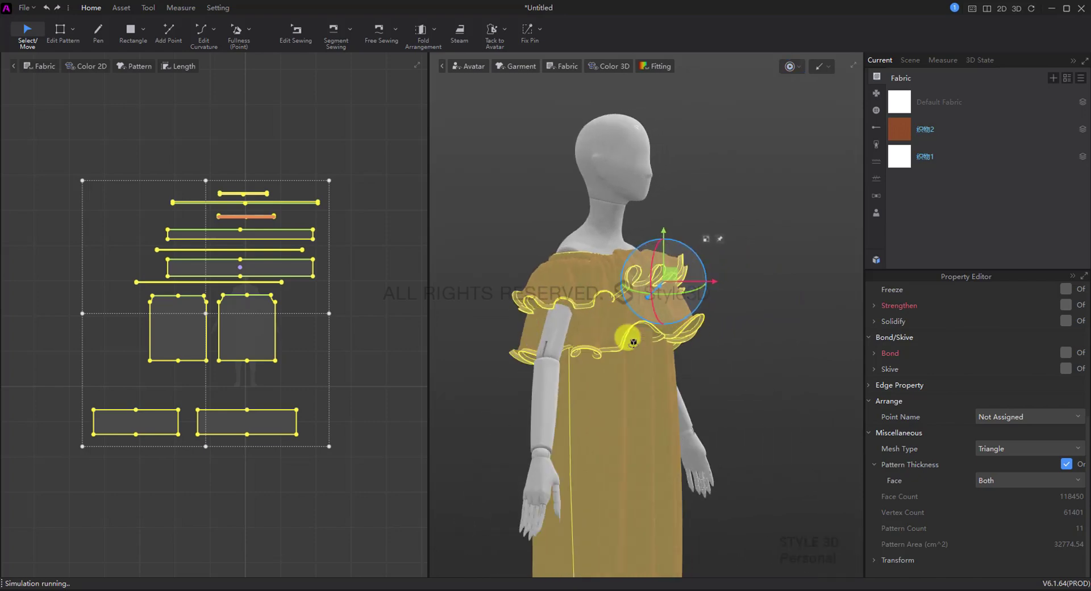
right_click_drag(566, 365, 557, 369)
middle_click_drag(567, 373, 574, 324)
right_click_drag(574, 324, 513, 292)
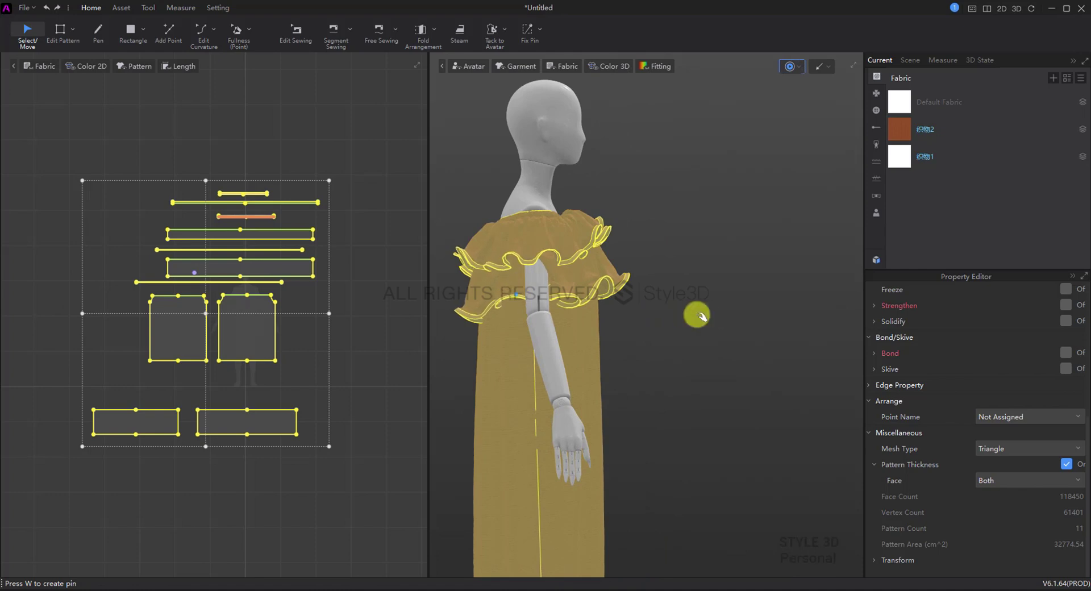
left_click(709, 355)
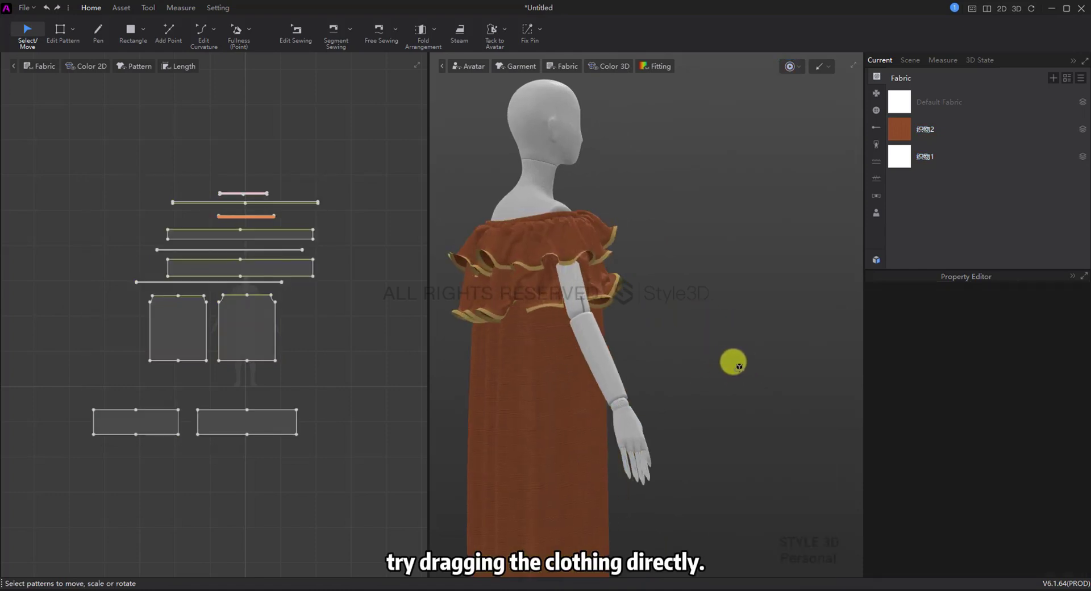
right_click_drag(733, 362, 799, 360)
left_click_drag(623, 275, 720, 260)
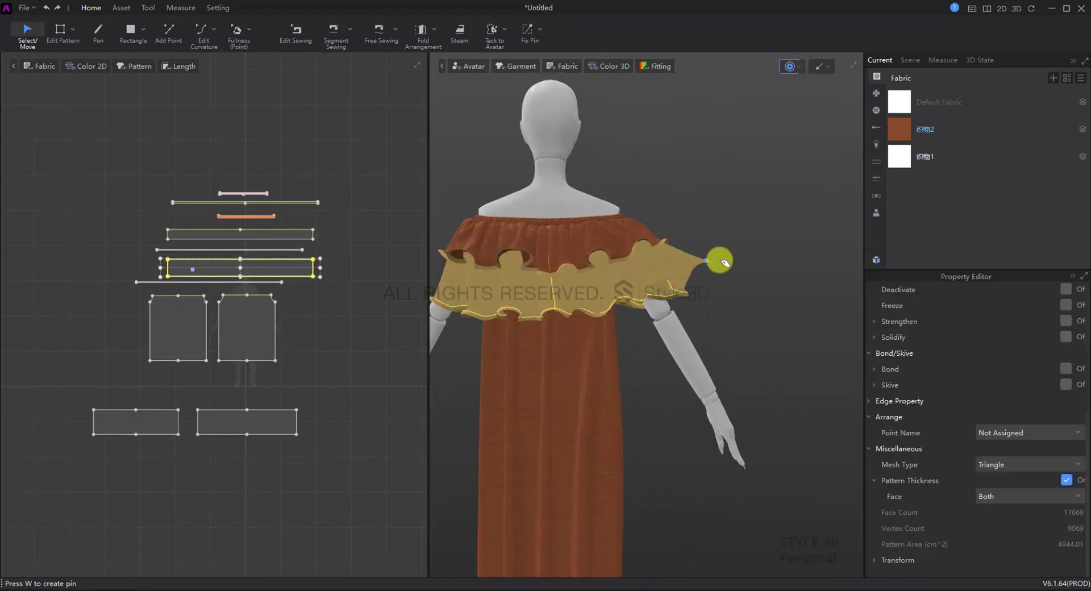
right_click_drag(720, 260, 619, 261)
left_click_drag(550, 235, 449, 195)
right_click_drag(609, 265, 622, 270)
Pull the lower ruffle clear of the upper arm, pausing the simulation to inspect the overlap.
scroll(621, 270, "up", 3)
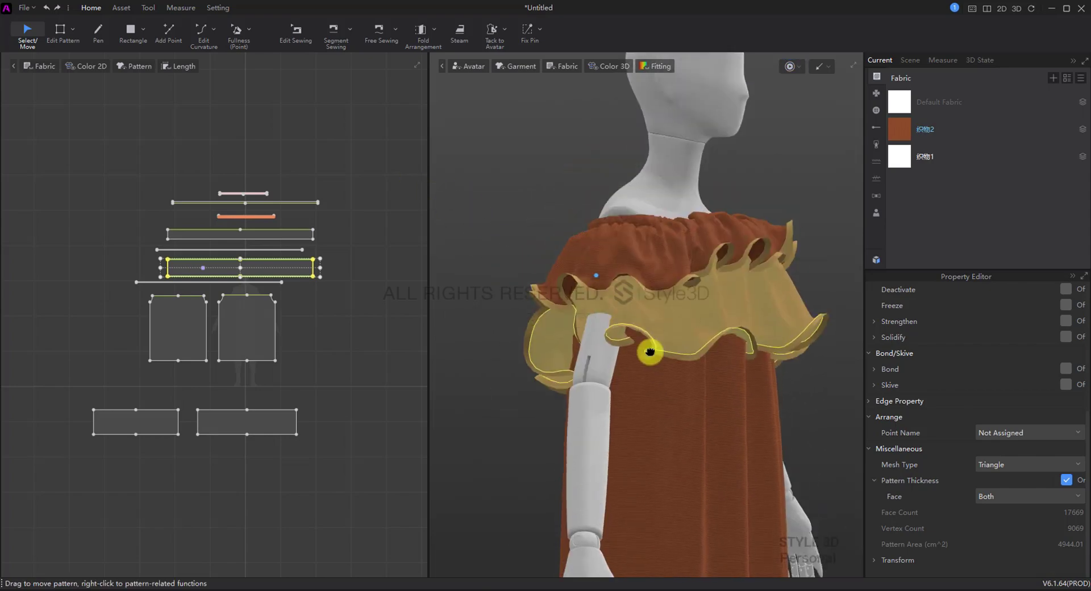
scroll(602, 364, "up", 3)
key("space")
right_click_drag(583, 394, 673, 390)
key("space")
left_click_drag(597, 267, 638, 333)
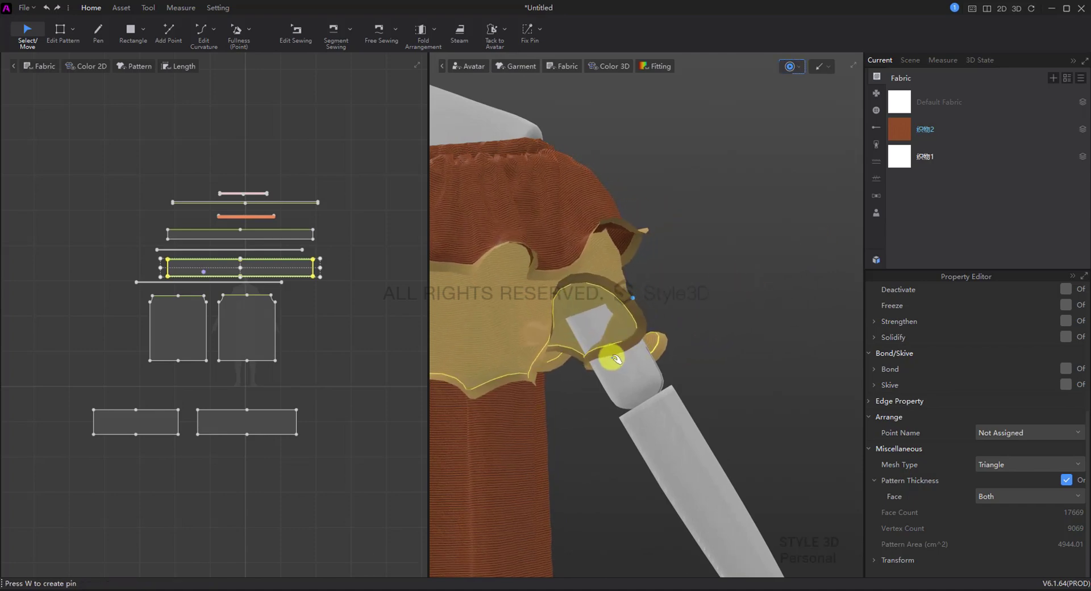
key("space")
right_click_drag(609, 358, 665, 330)
key("space")
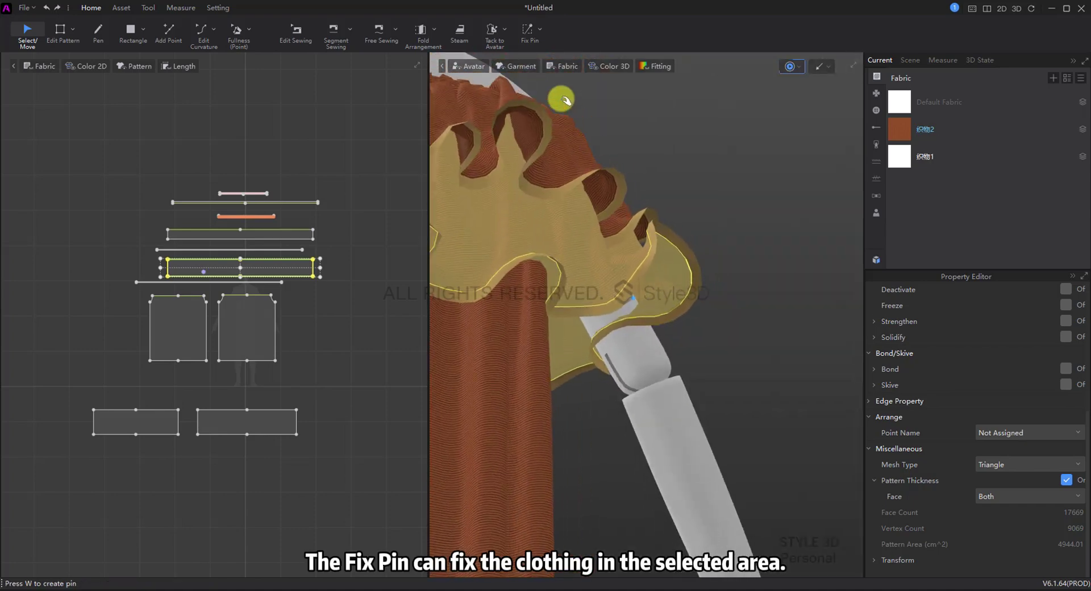
Try Fix Pin on the lower ruffle's hem beside the arm and remove the pins again.
key("w")
right_click_drag(620, 353, 607, 310)
right_click_drag(569, 271, 578, 251)
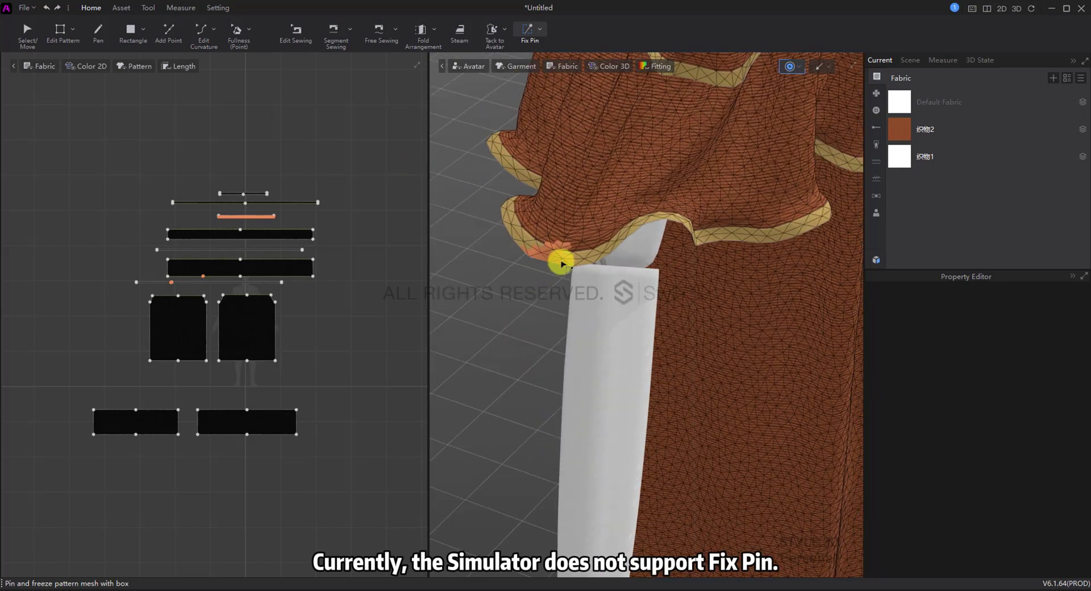
left_click(558, 253)
left_click(566, 336)
scroll(553, 424, "down", 2)
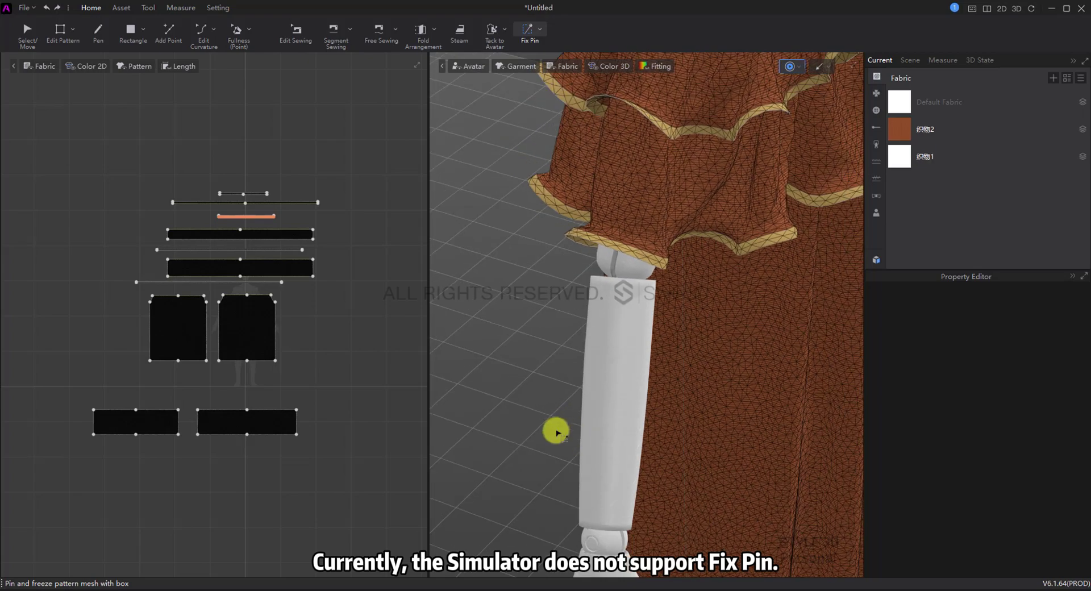
right_click_drag(554, 432, 762, 409)
scroll(550, 375, "down", 5)
Select all the dress's pattern pieces and open the UV Editor.
left_click(28, 33)
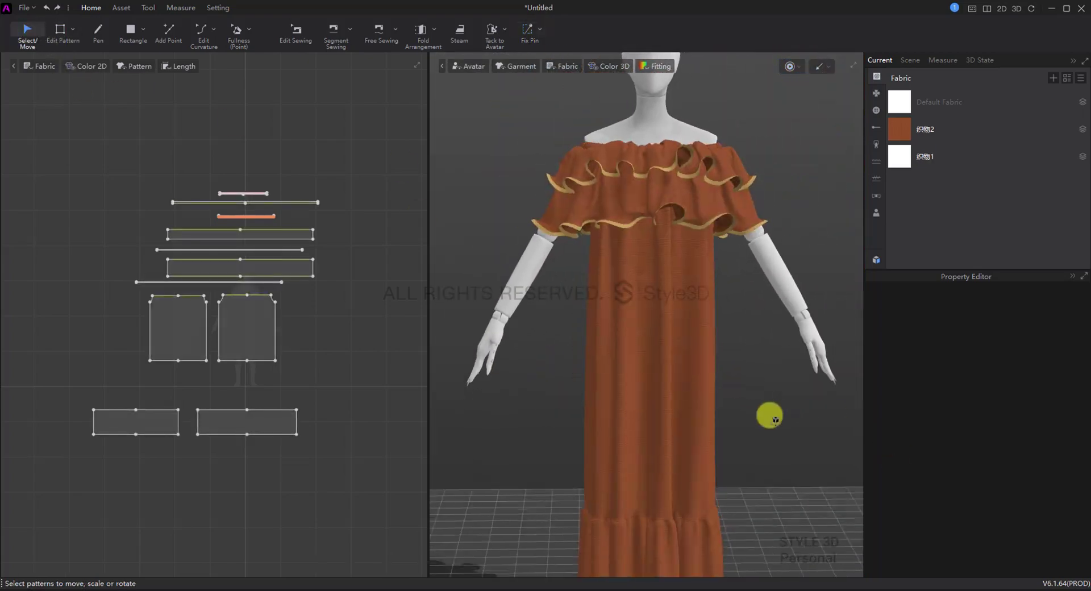
left_click(662, 241)
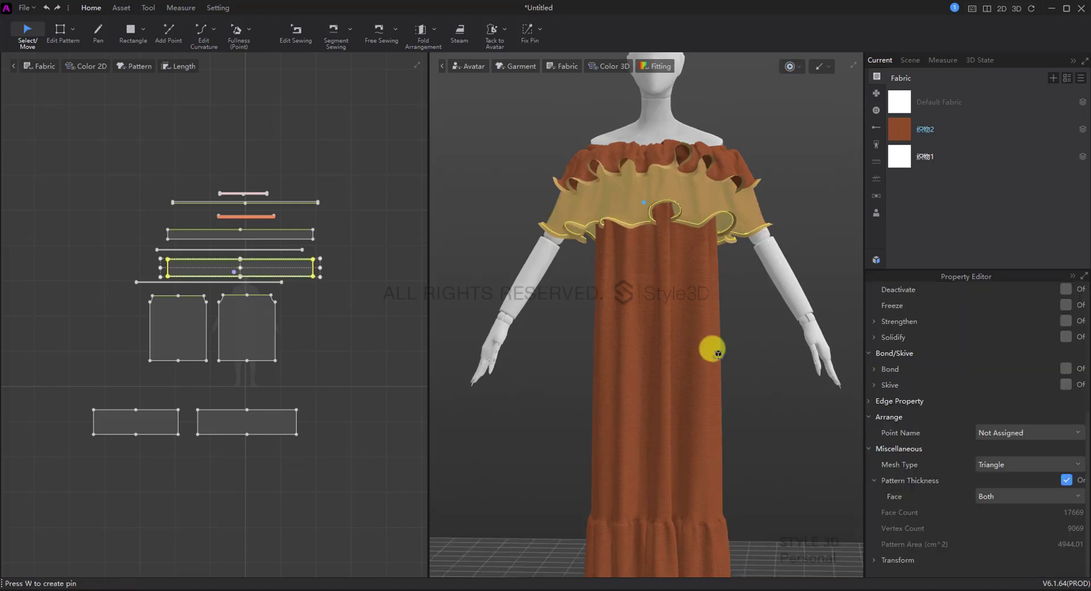
scroll(663, 445, "down", 3)
left_click_drag(358, 475, 52, 162)
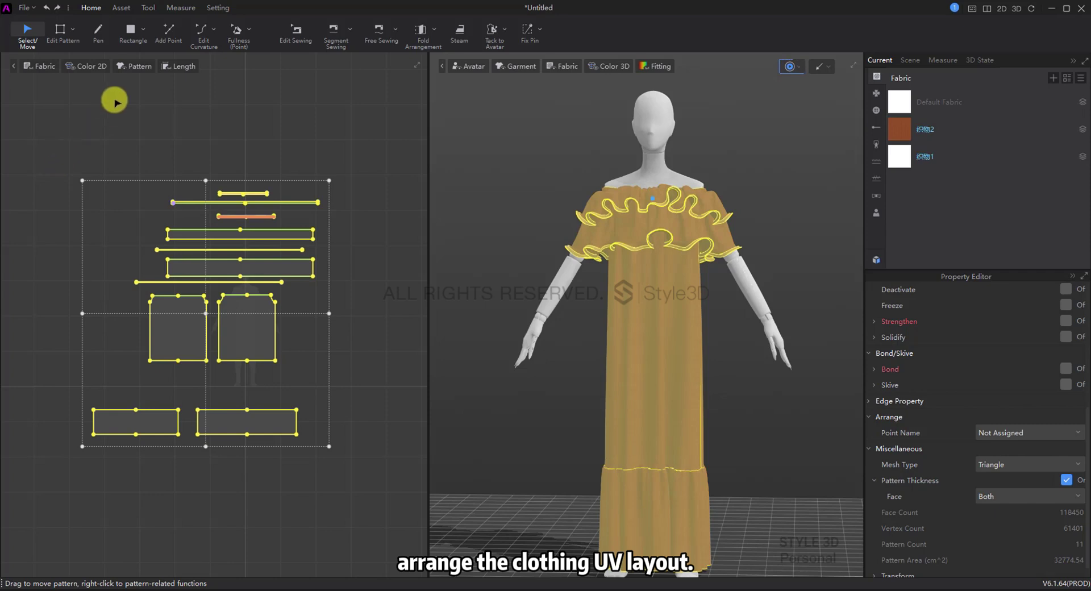
left_click(149, 8)
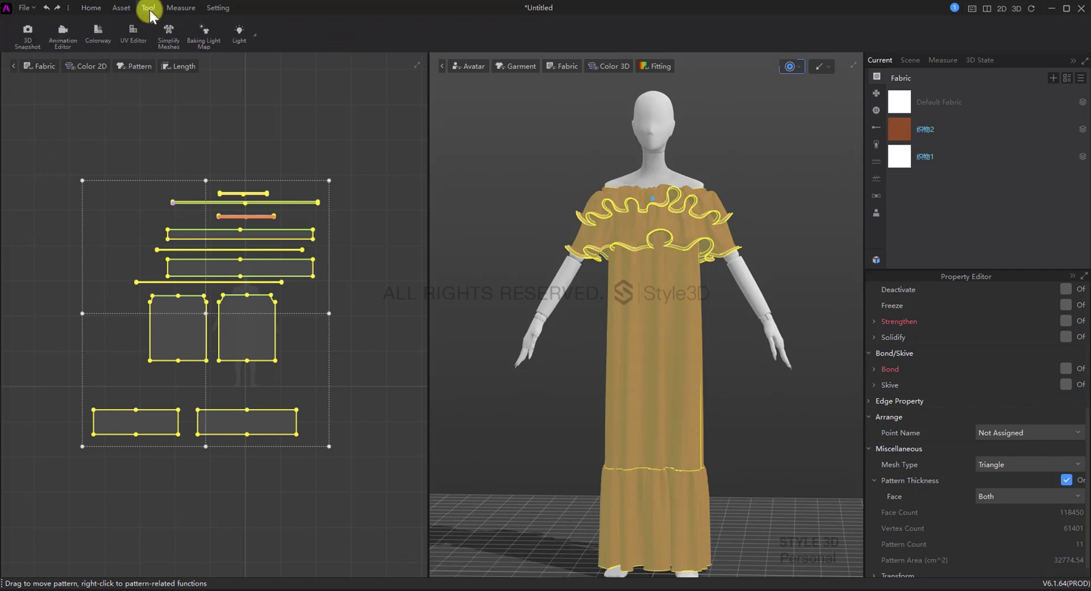
left_click(135, 38)
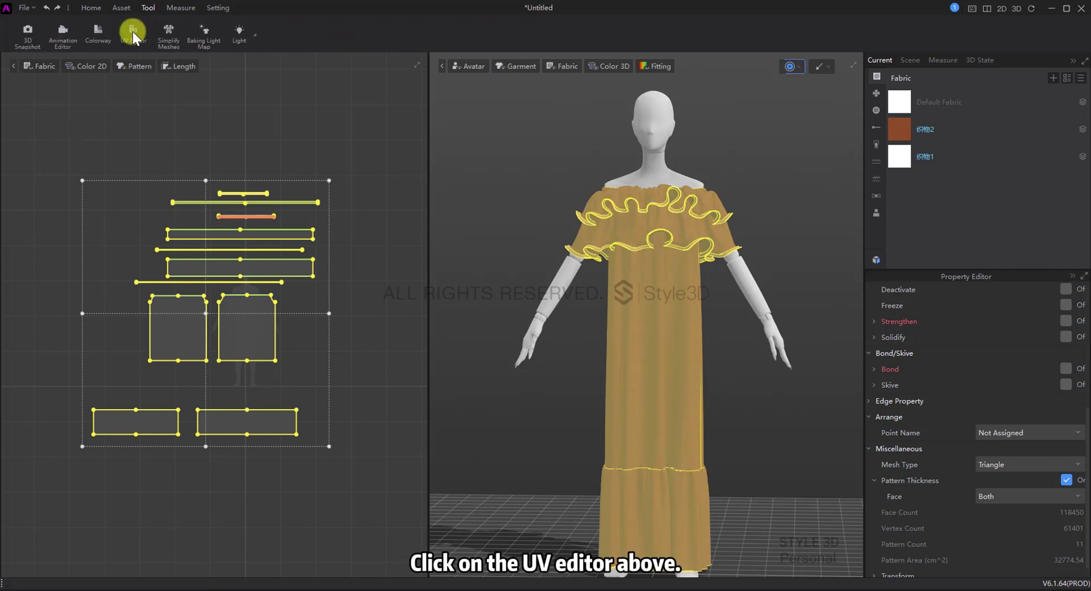
Select all UV pieces and arrange them automatically within the UV tile.
scroll(243, 341, "down", 5)
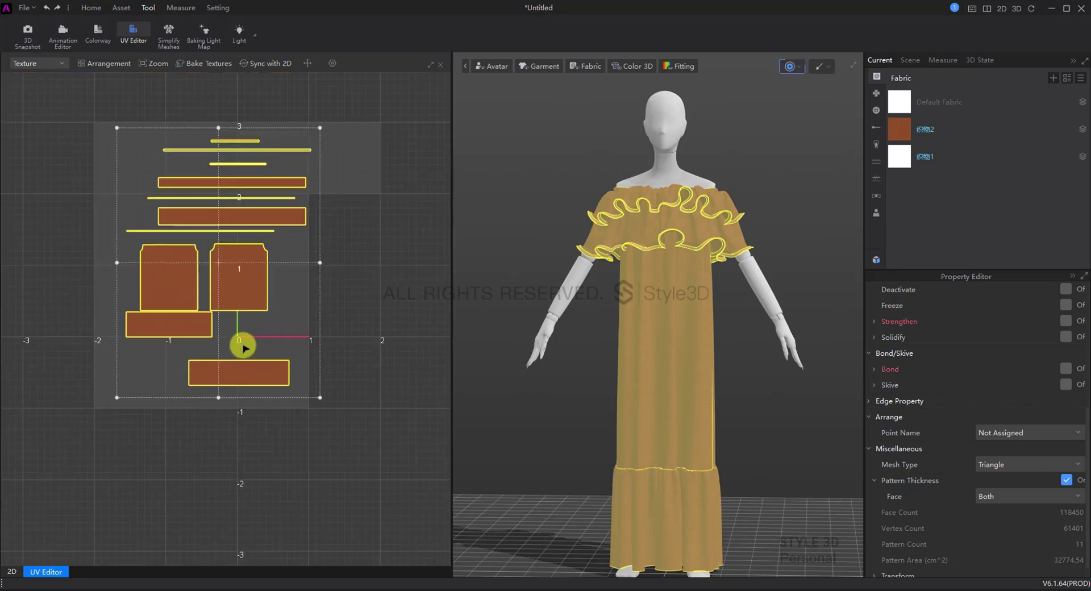
left_click_drag(358, 455, 82, 103)
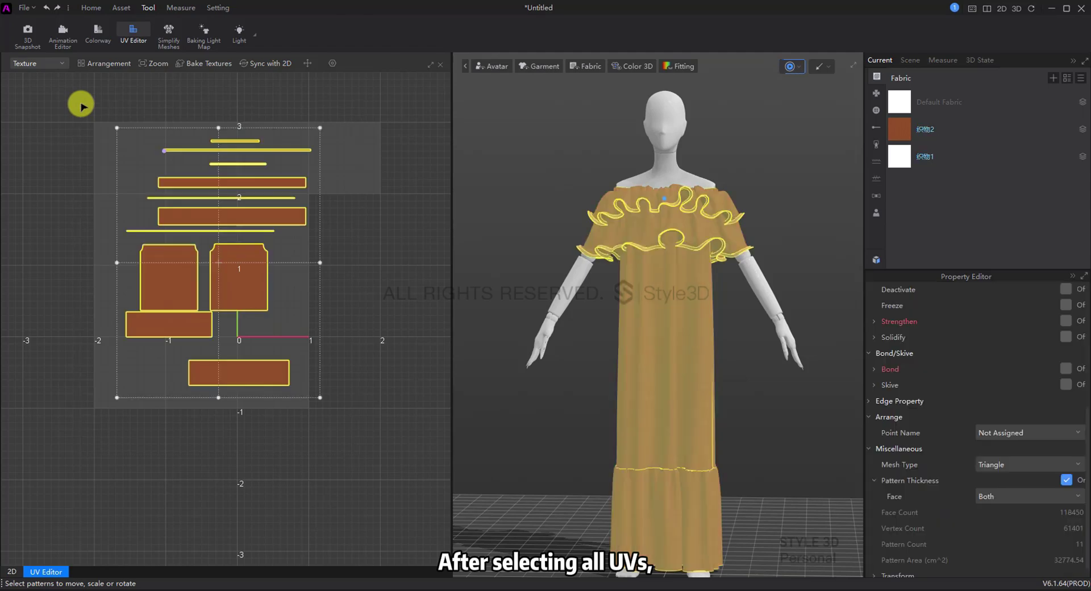
left_click(100, 65)
scroll(280, 290, "up", 4)
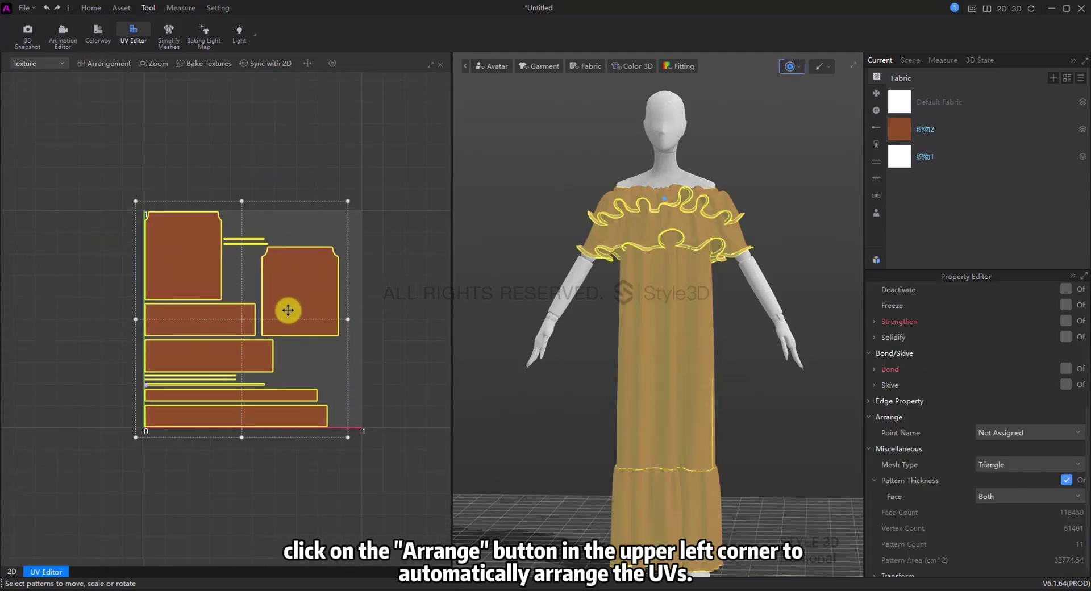
scroll(288, 310, "up", 4)
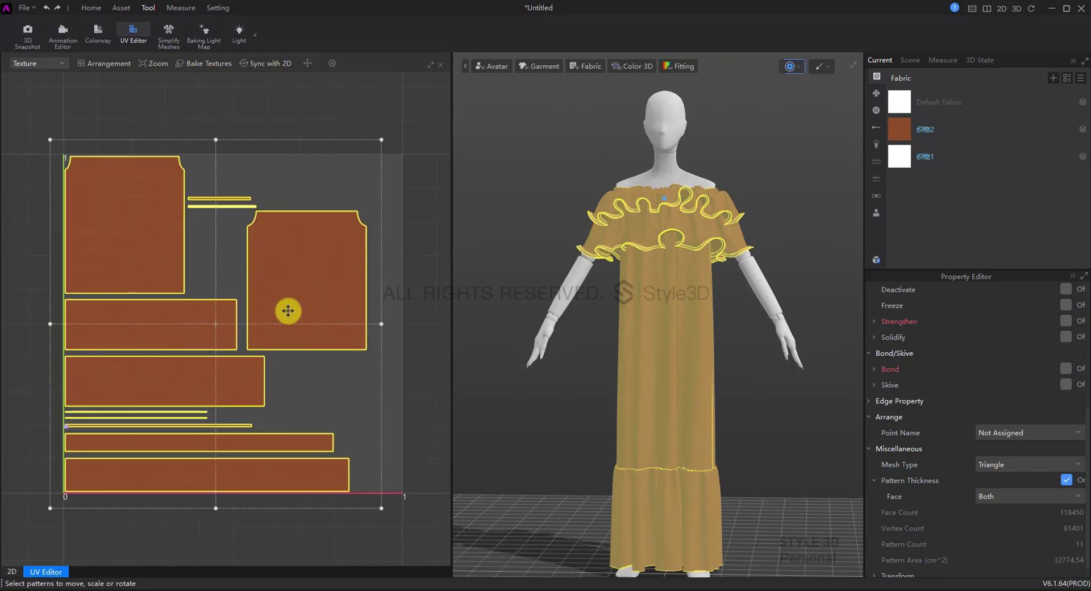
mouse_move(741, 365)
right_mouse_down()
mouse_move(719, 364)
mouse_move(757, 365)
right_mouse_up()
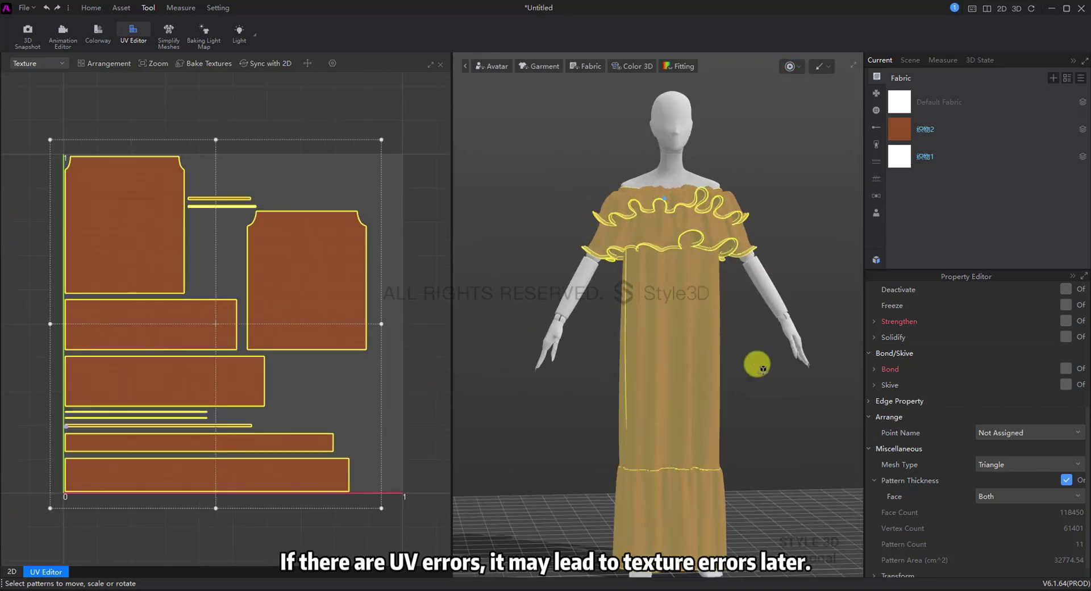
Export the dress as an SMD file over 001.smd in the TEMP folder.
left_click(25, 8)
mouse_move(56, 119)
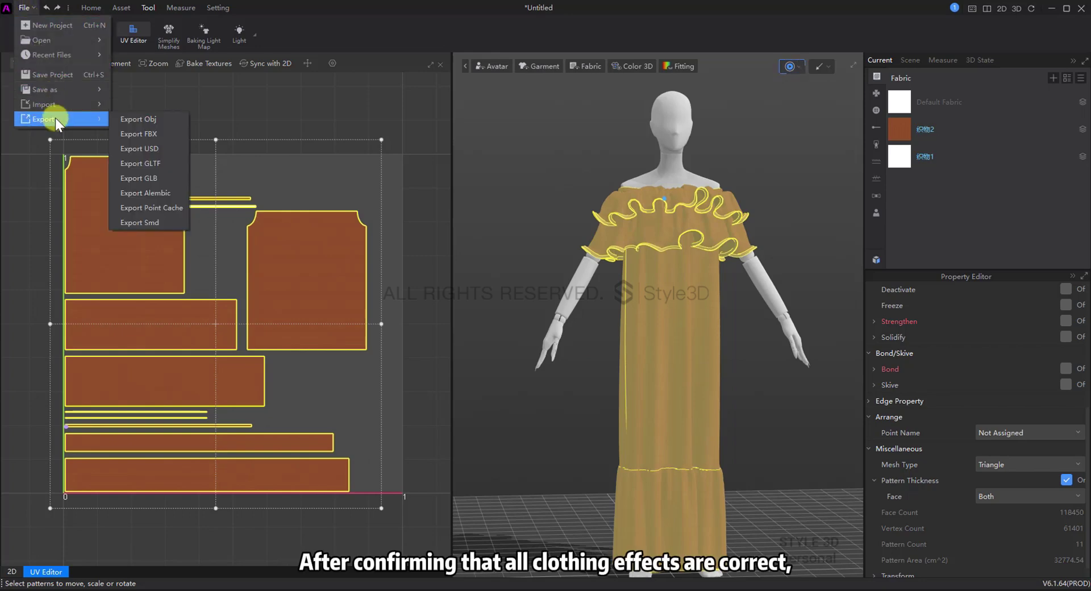
left_click(136, 222)
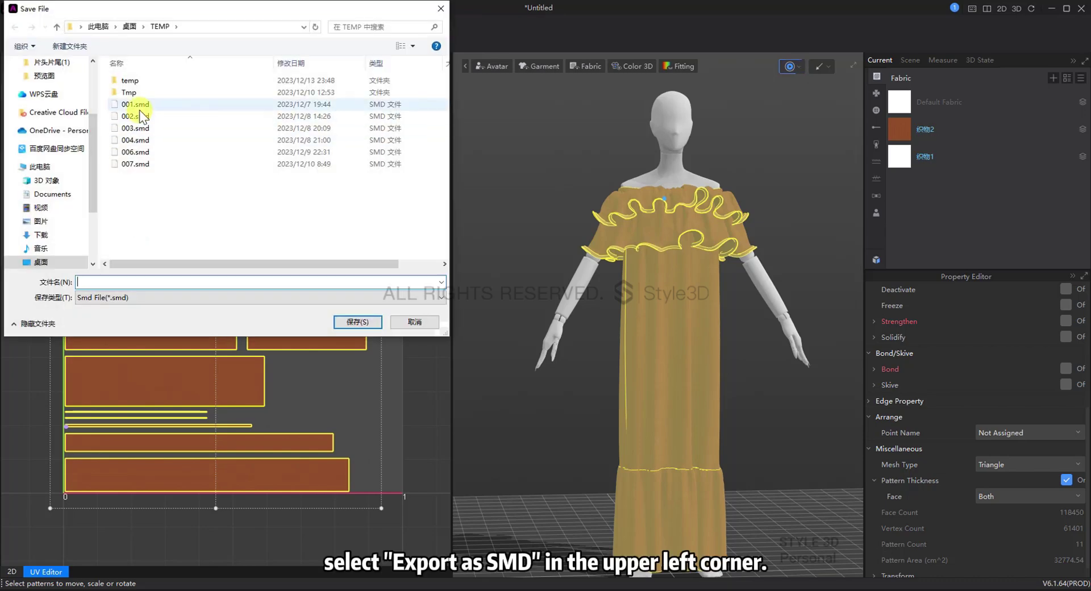
left_click(139, 108)
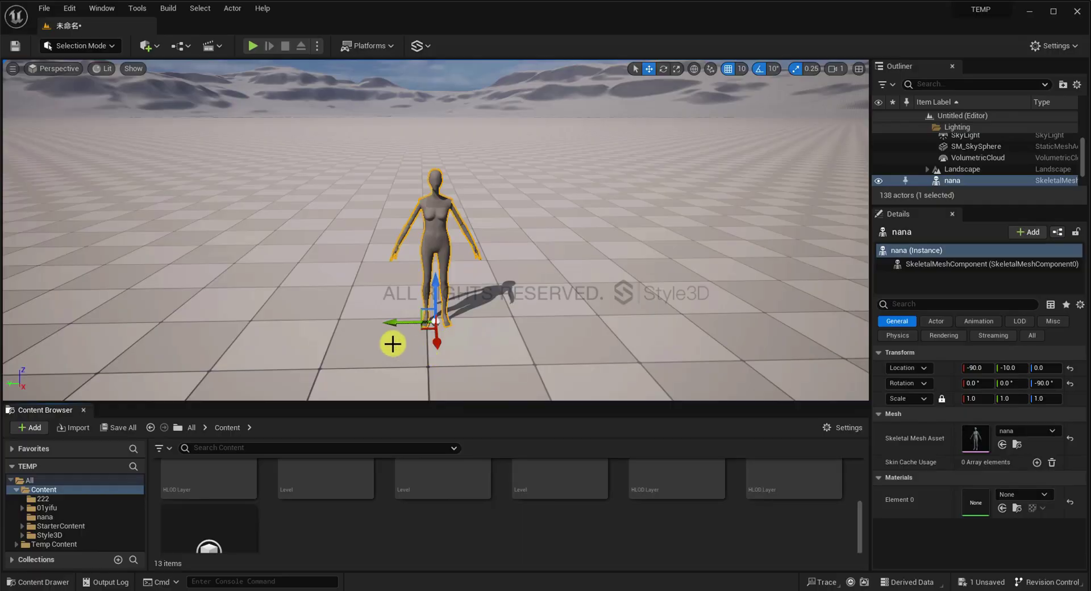
Switch to Unreal Editor and create a new folder named cloth in the project's Content folder.
mouse_move(499, 338)
right_mouse_down()
mouse_move(489, 339)
mouse_move(508, 339)
mouse_move(498, 335)
right_mouse_up()
right_click(428, 527)
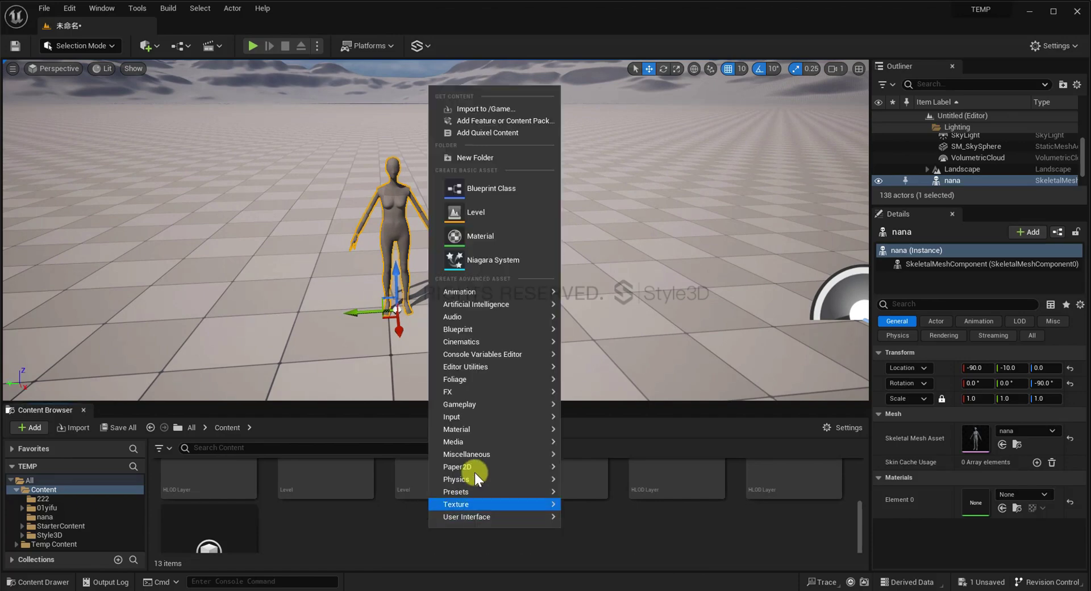
left_click(503, 161)
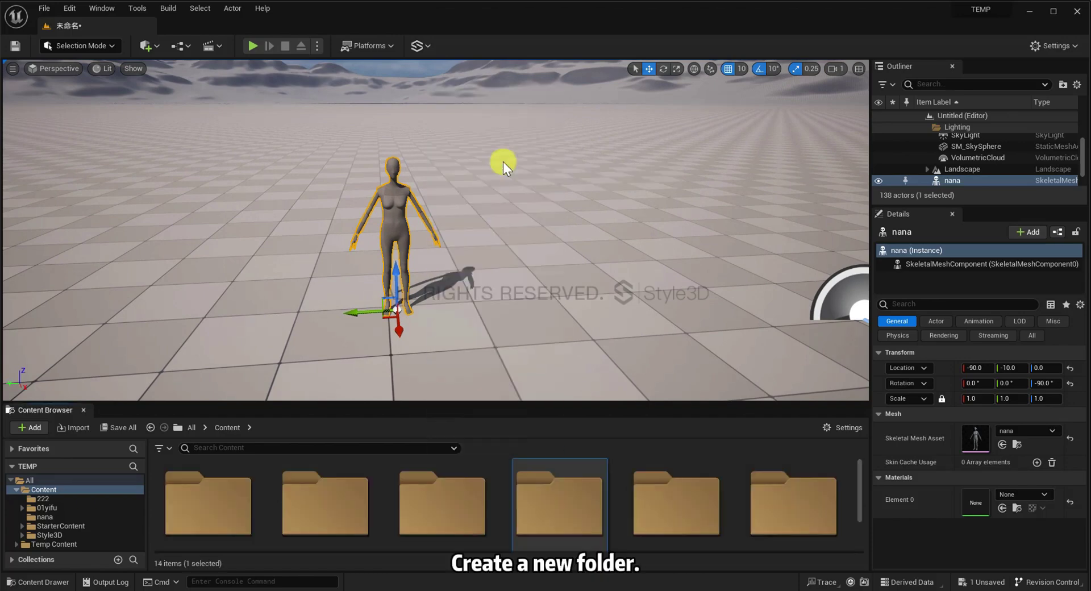
scroll(589, 480, "down", 1)
type("d")
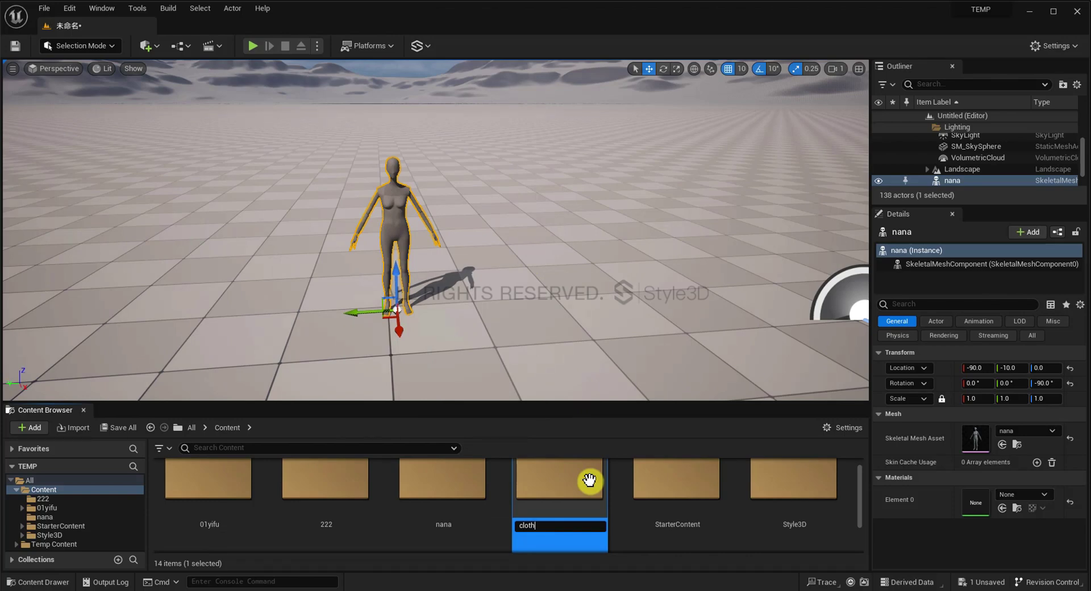
type("oth")
key("Return")
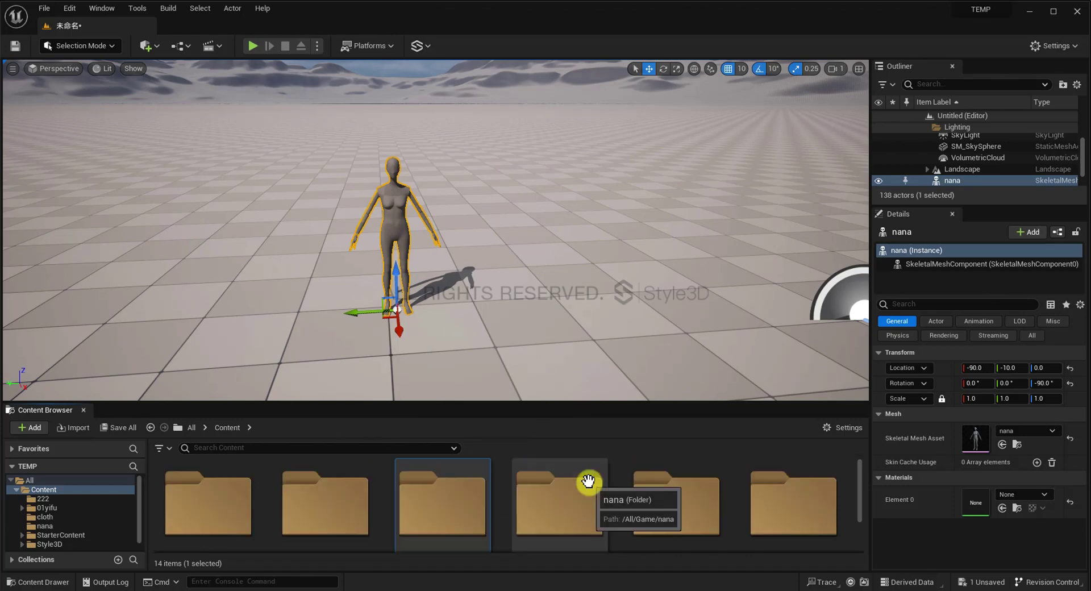
Import 001.smd from the TEMP folder into the cloth folder.
double_click(441, 499)
left_click(77, 427)
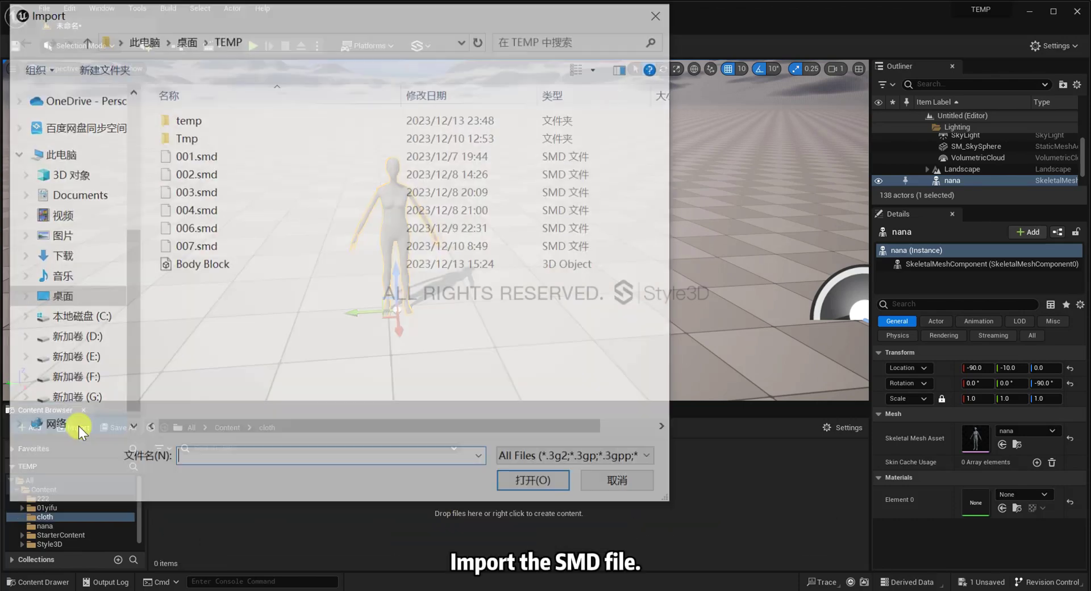
left_click(193, 155)
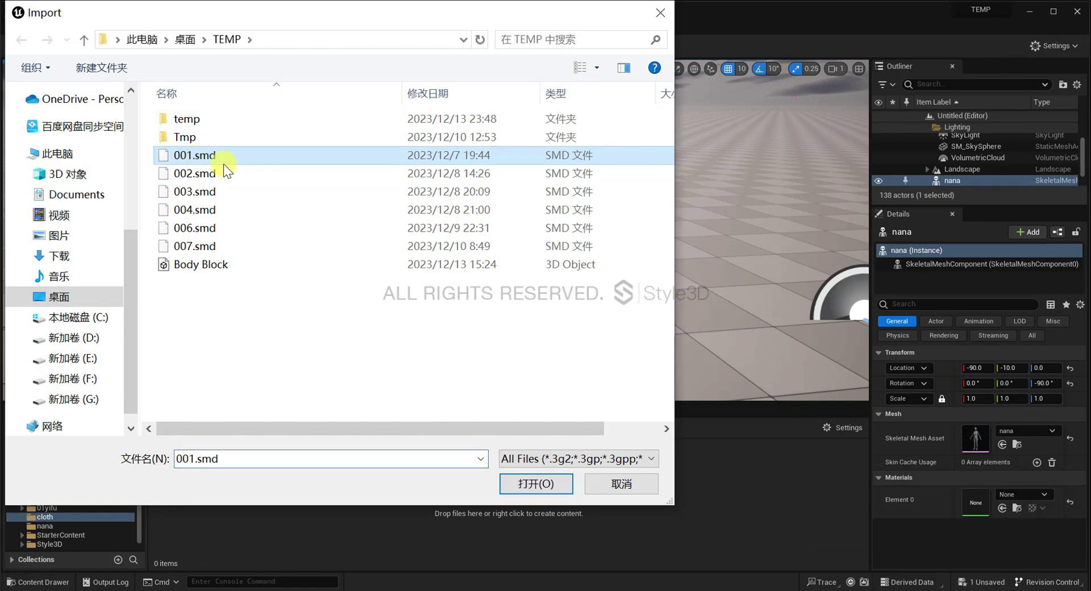
left_click(524, 484)
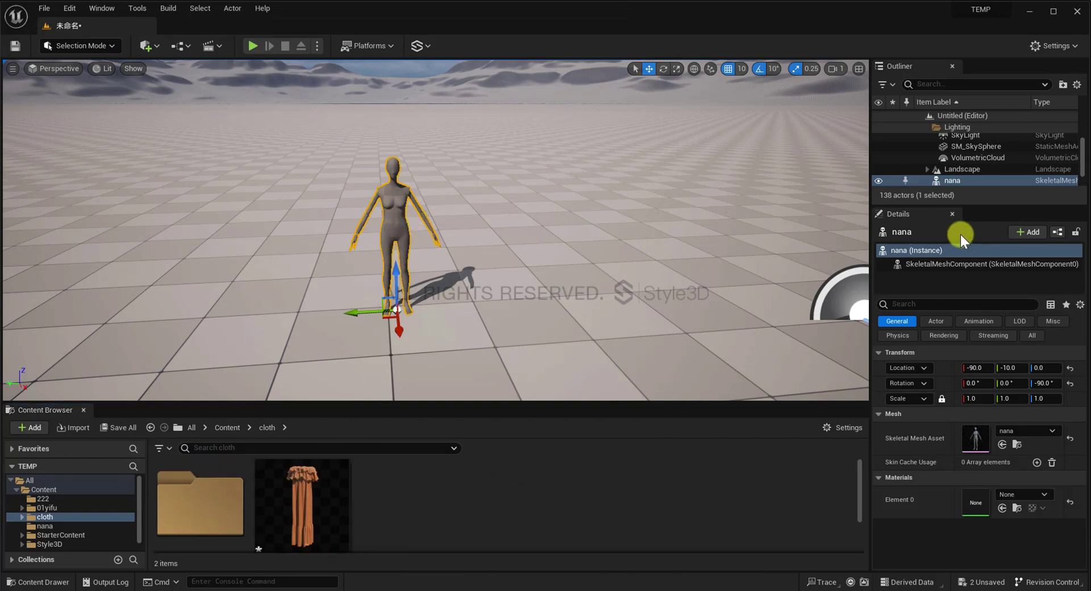
Add a Style3D component to the nana avatar and select it to show its garment properties.
left_click(1033, 232)
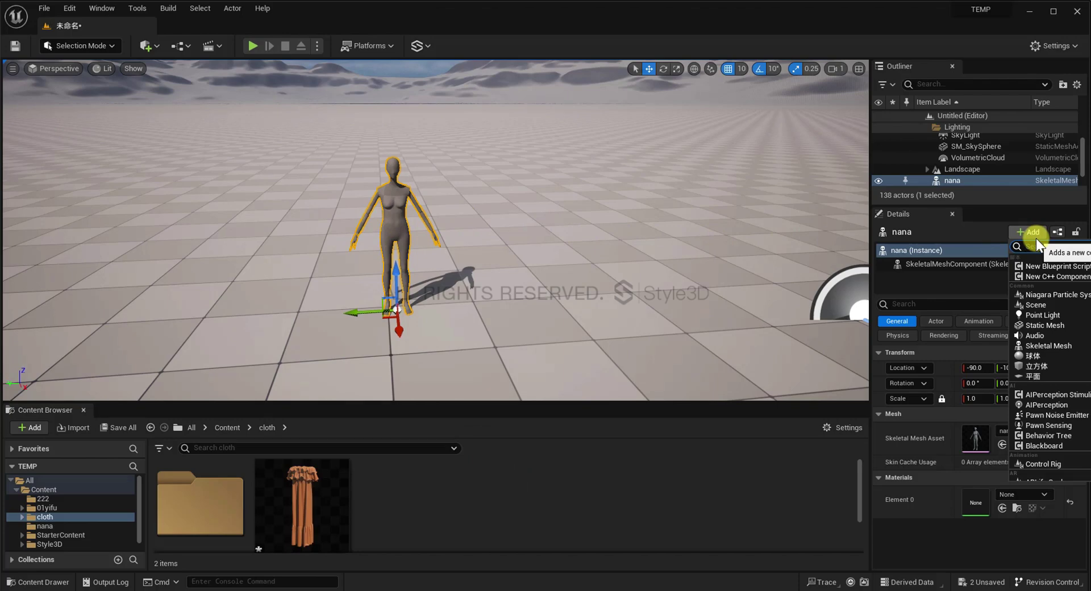
type("sty")
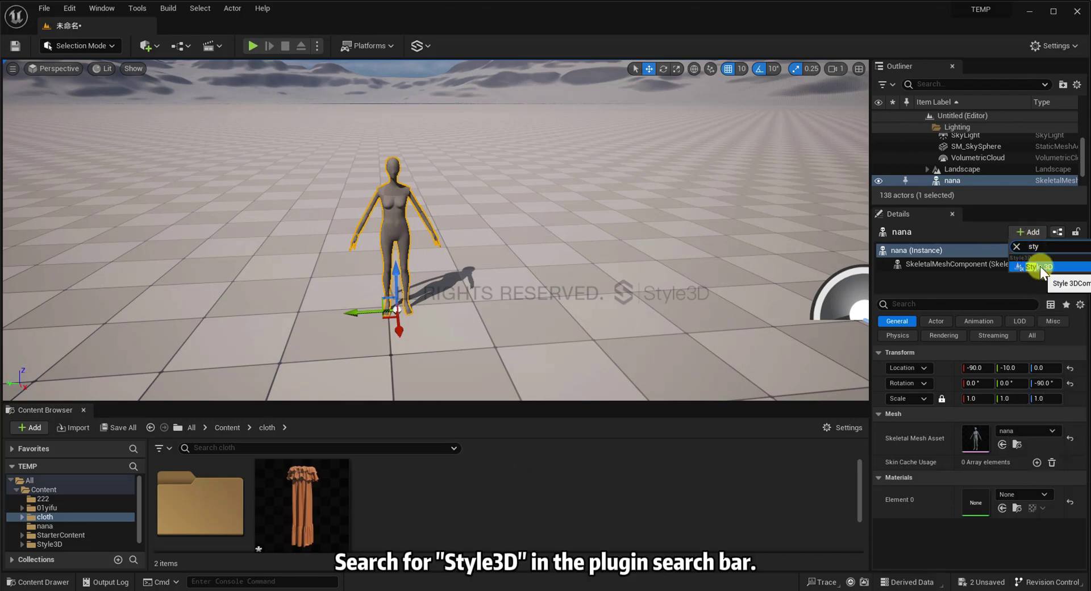
left_click(1040, 266)
left_click(966, 278)
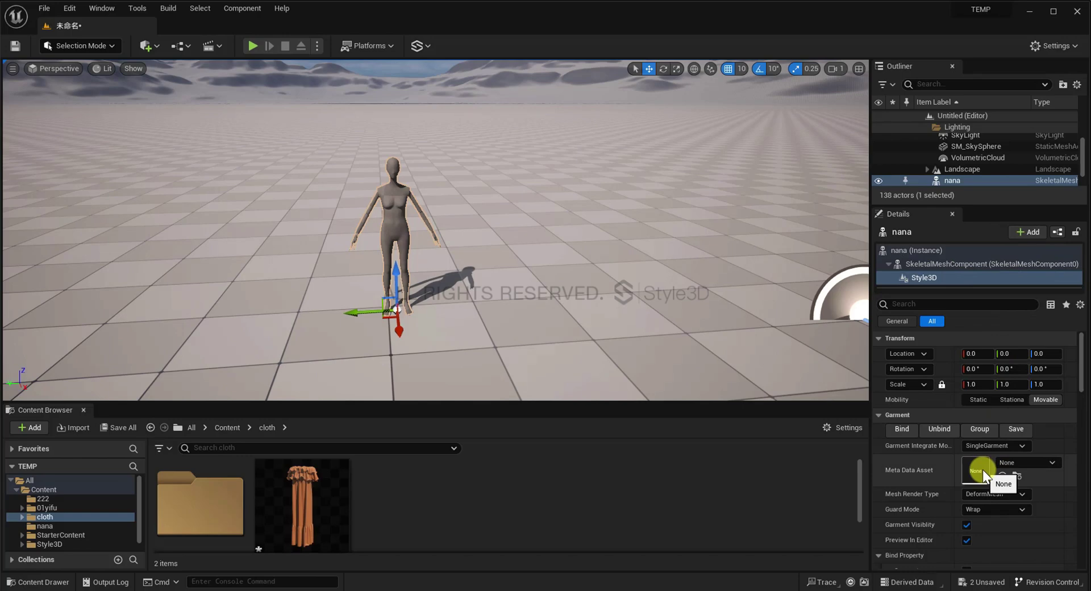
Assign the imported dress 001 as the component's Meta Data Asset, and apply Bind, Group and Save to it.
left_click_drag(312, 514, 978, 464)
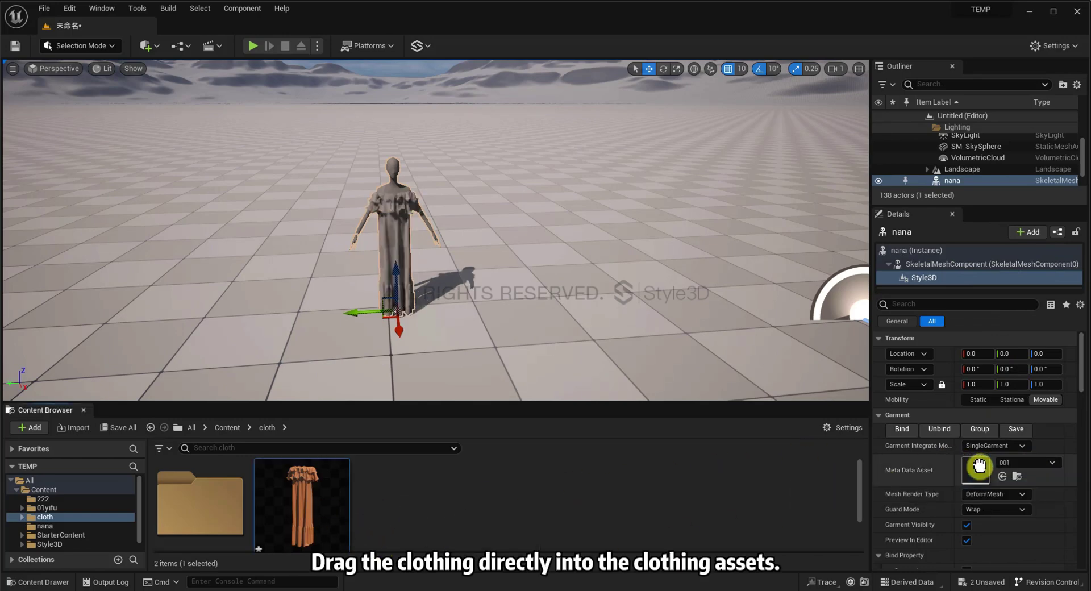
left_click(905, 431)
left_click(977, 429)
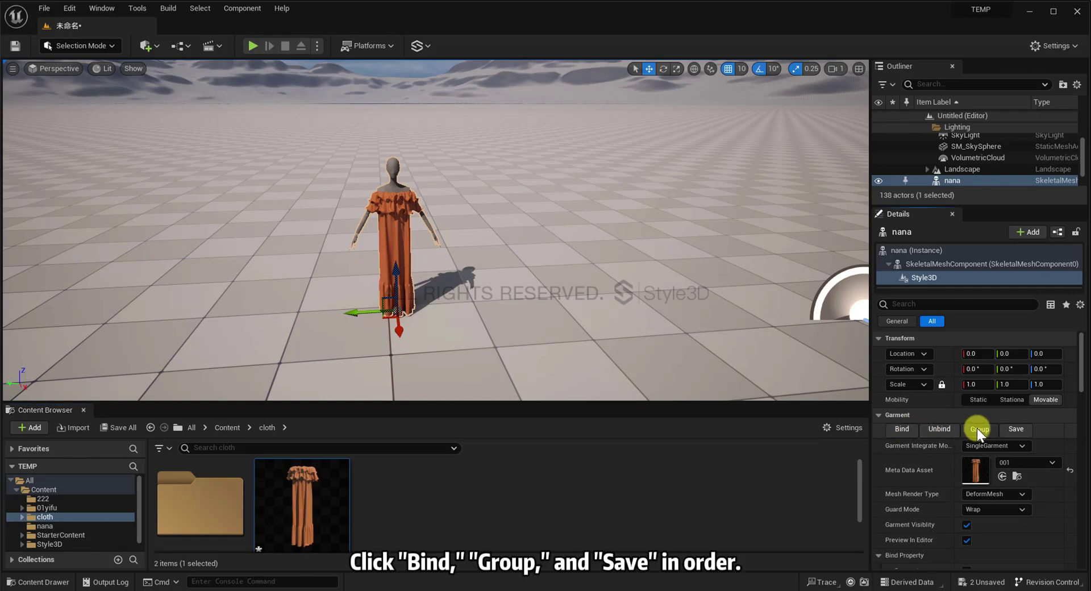
left_click(1017, 431)
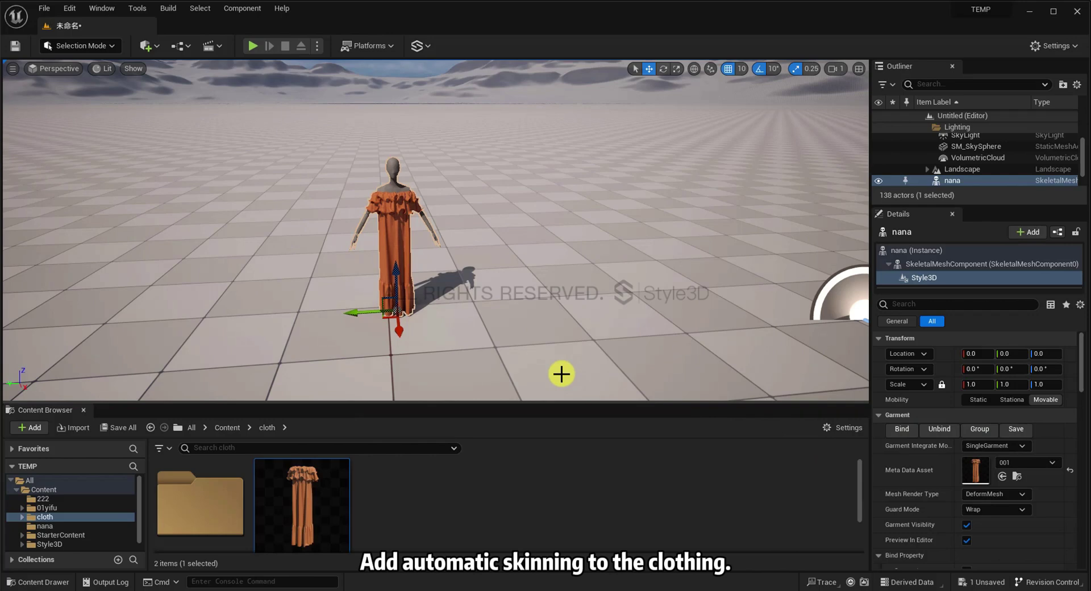
Play the level to check the dress simulation on the avatar, and stop playback.
left_click(967, 540)
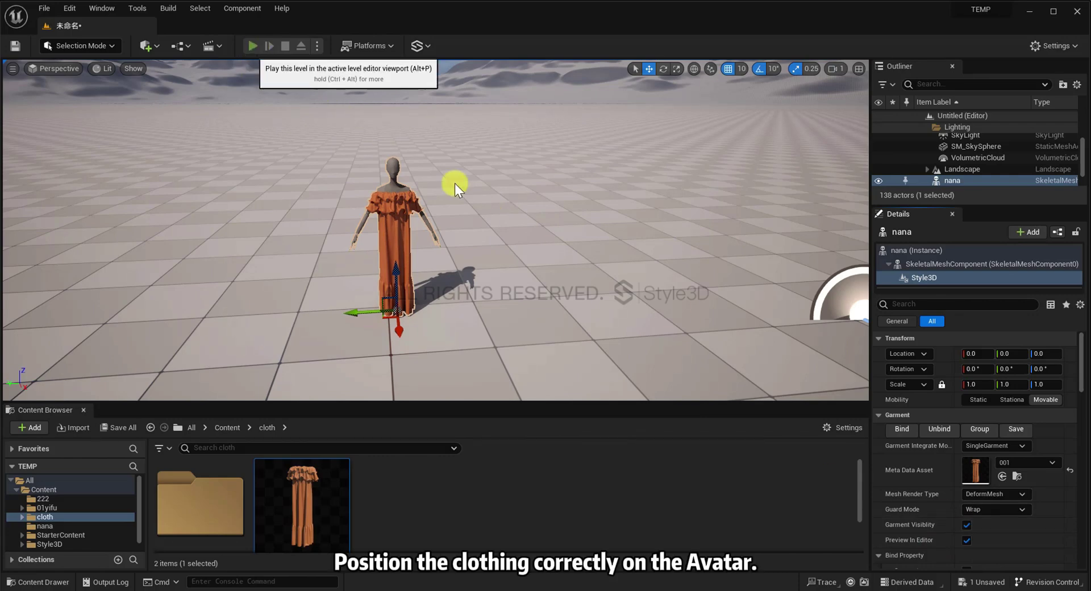
left_click(430, 292)
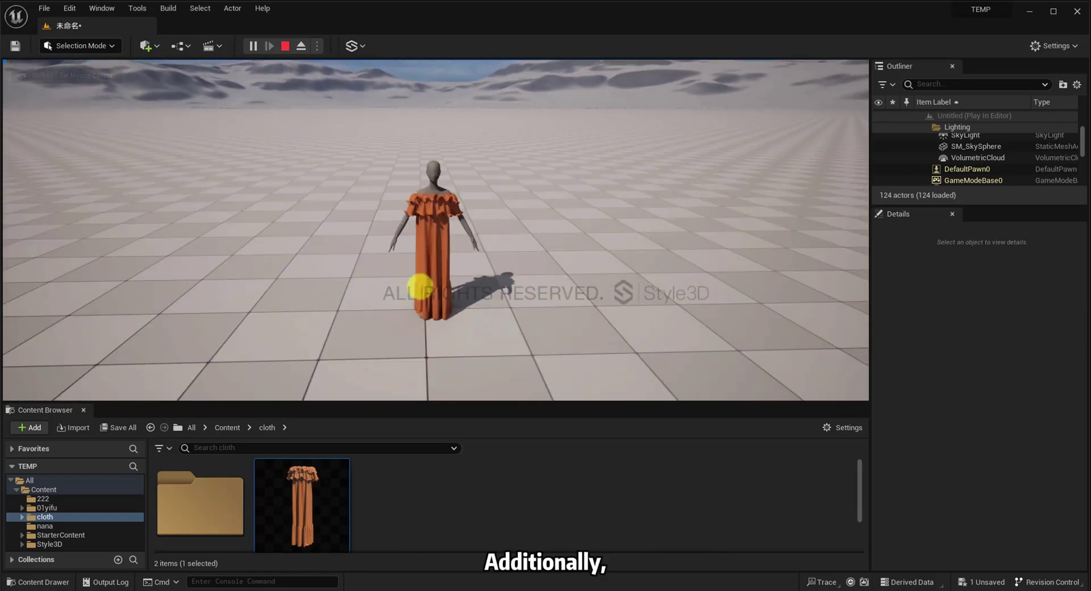
key("Escape")
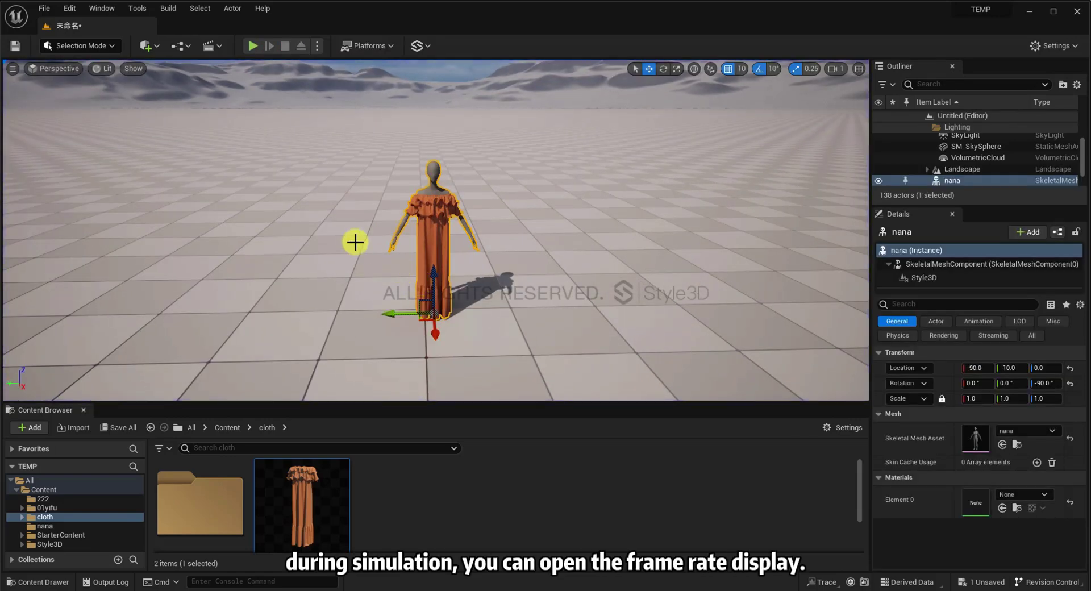
Turn on Show FPS for the level viewport.
left_click(12, 68)
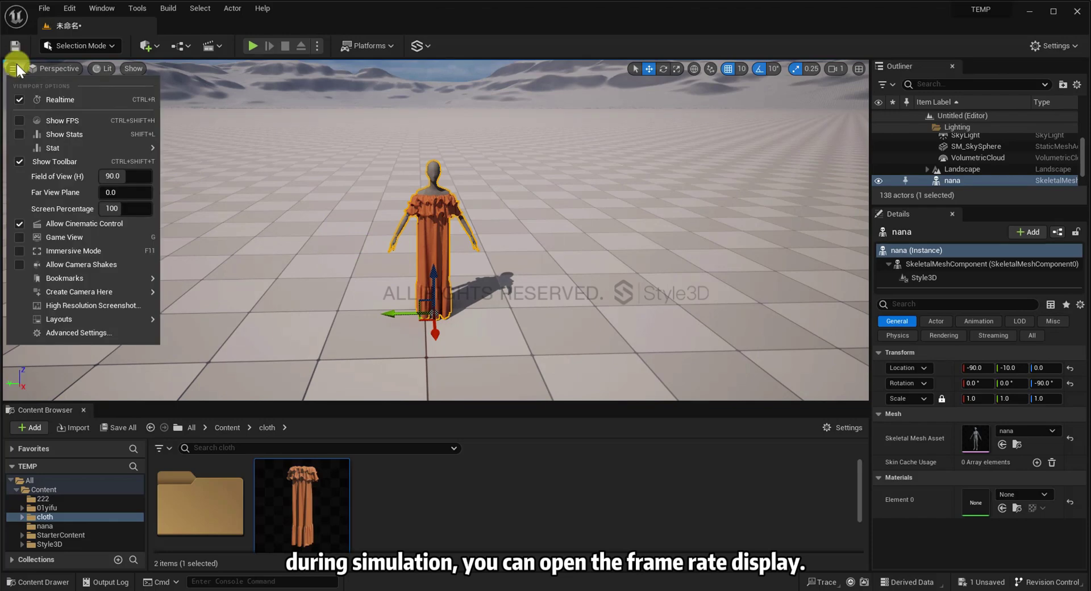
left_click(16, 121)
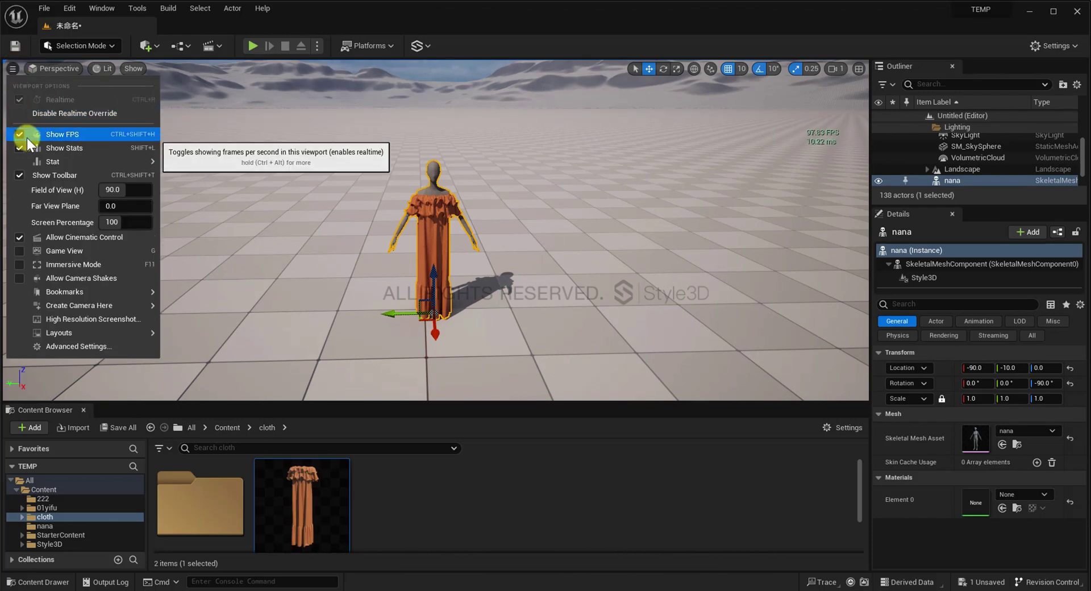